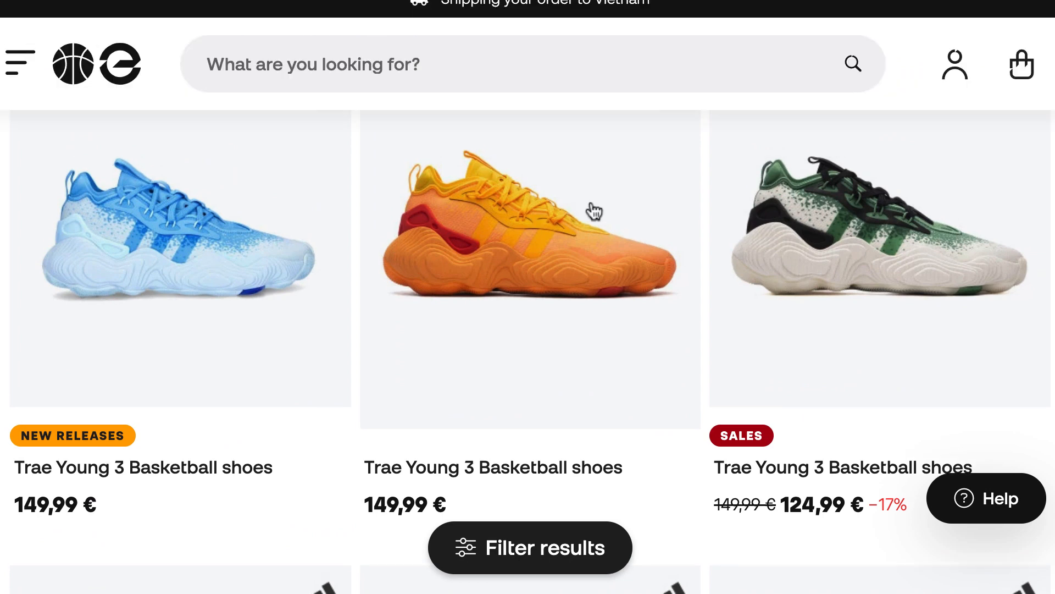
Step: Open the blue Trae Young 3 basketball shoes from the product list and view the price and purchase options
left_click(221, 250)
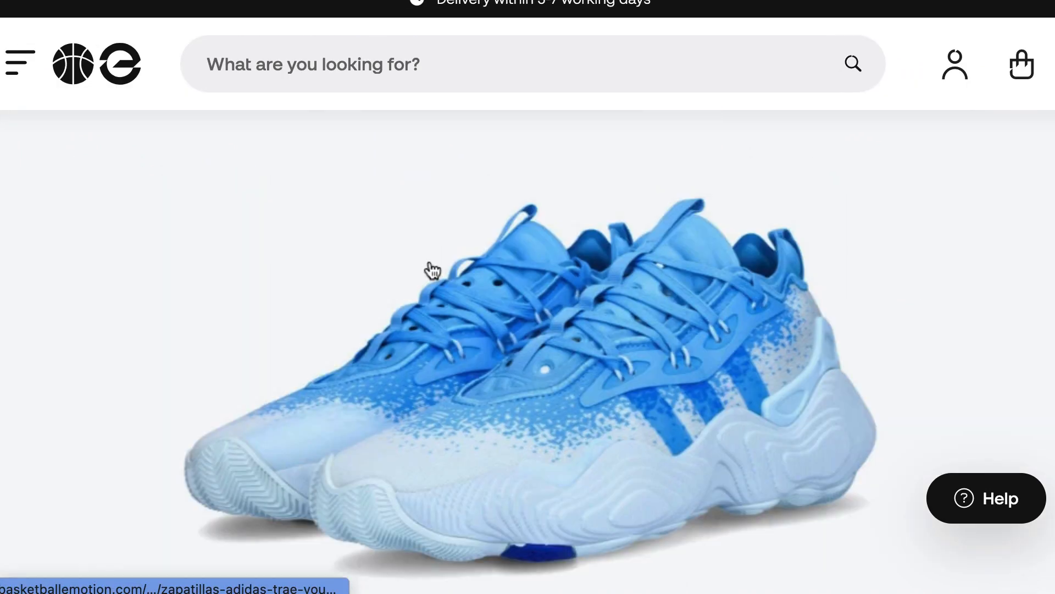
scroll(432, 271, "down", 4)
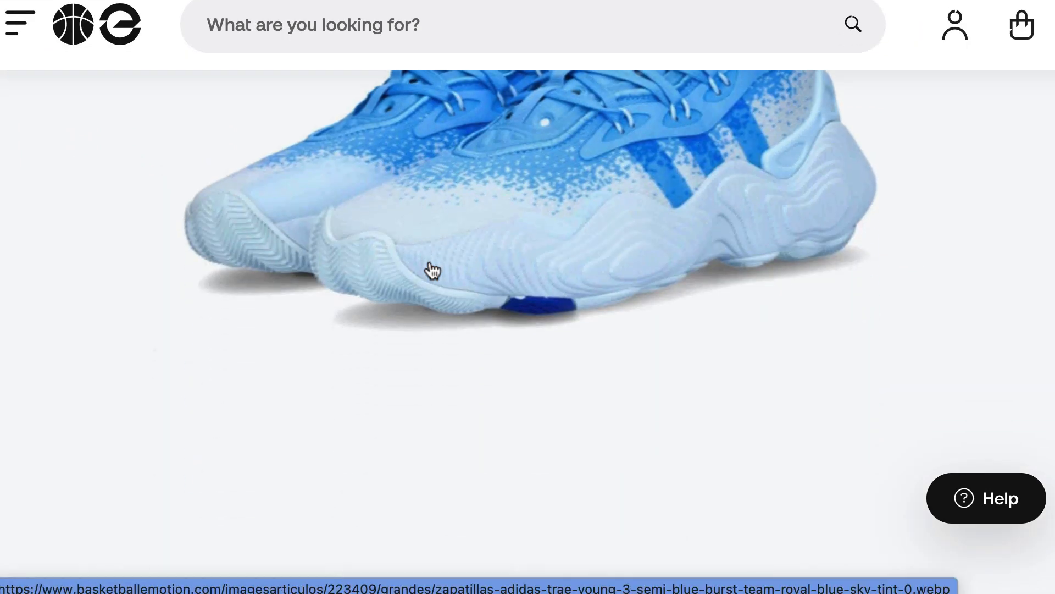
scroll(433, 271, "down", 6)
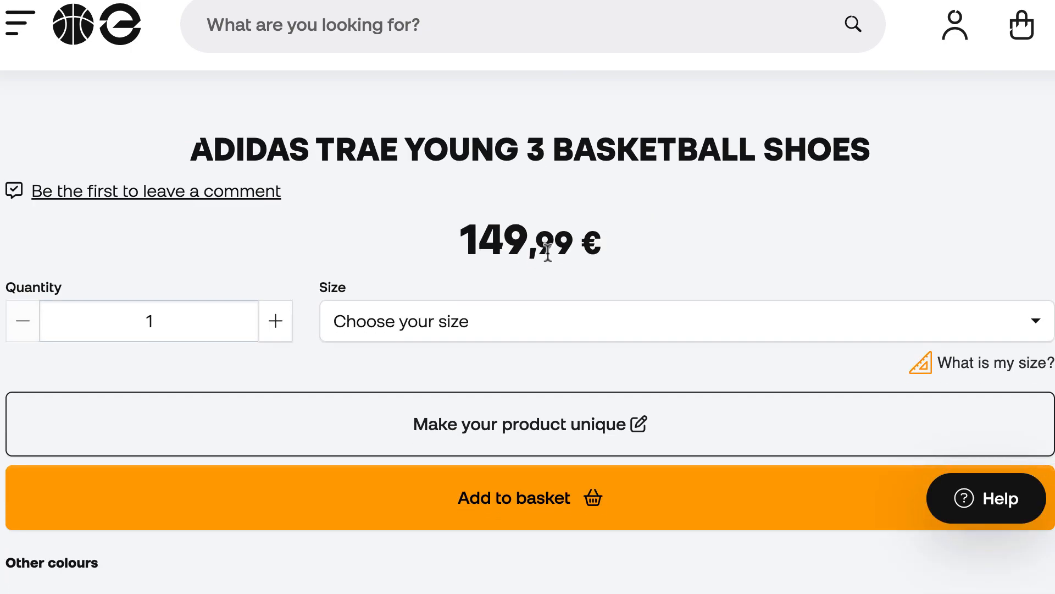
Step: Go back to the product list and open the Wilson NBA DRV Plus ball to view its price
key("alt+Left")
scroll(443, 330, "down", 3)
left_click(443, 327)
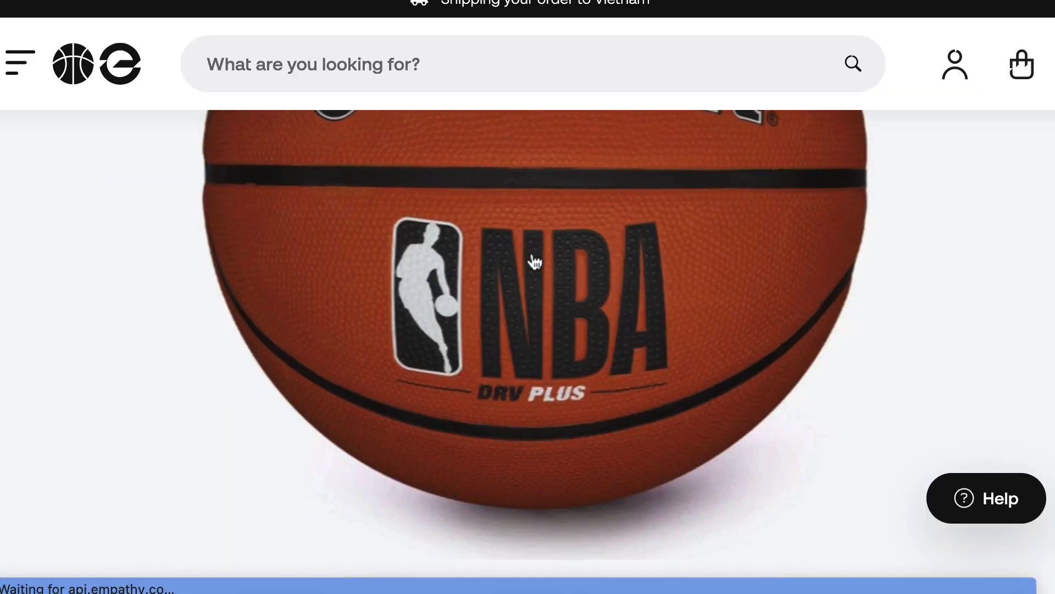
scroll(534, 262, "down", 5)
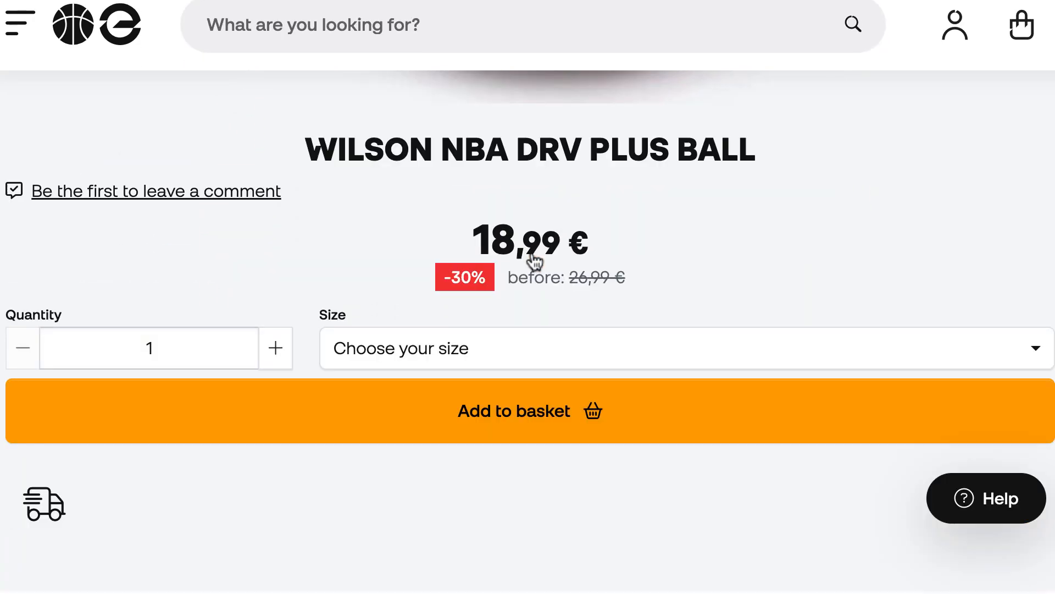
Step: Search the store for "basketball package" and browse the results
left_click(437, 30)
type("basketba")
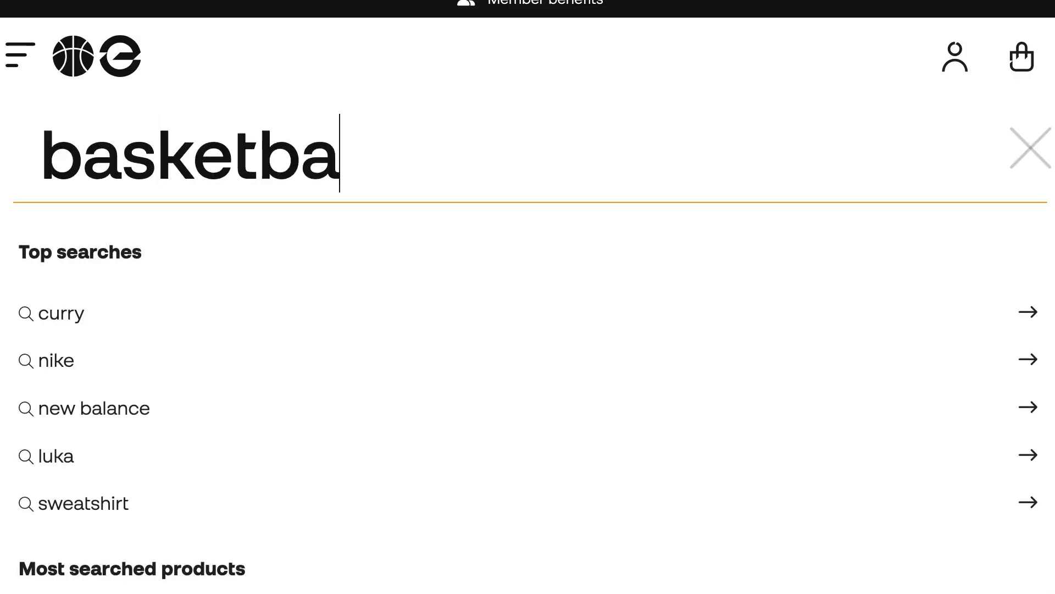
type("ll package")
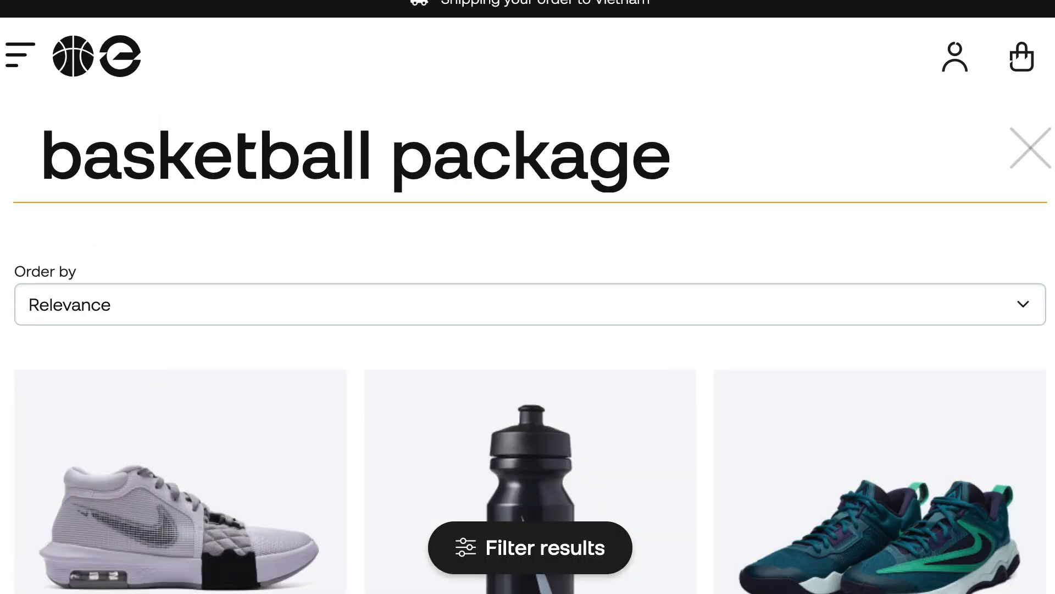
scroll(514, 305, "down", 5)
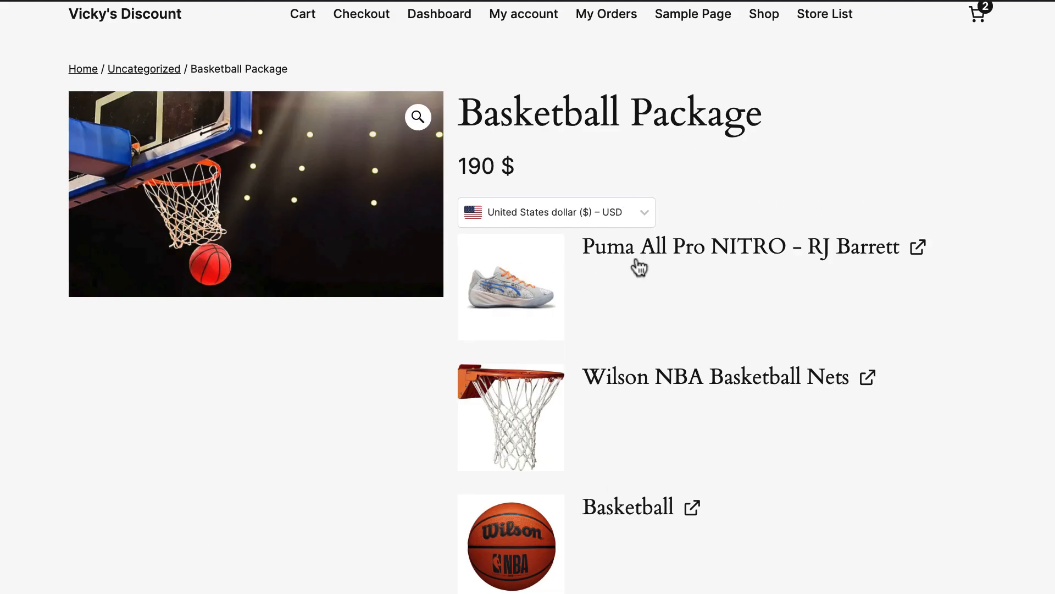
Step: Review the items in the Basketball Package on the Vicky's Discount site and switch the price currency to Euro (€) – EUR
scroll(577, 253, "down", 3)
scroll(519, 241, "up", 1)
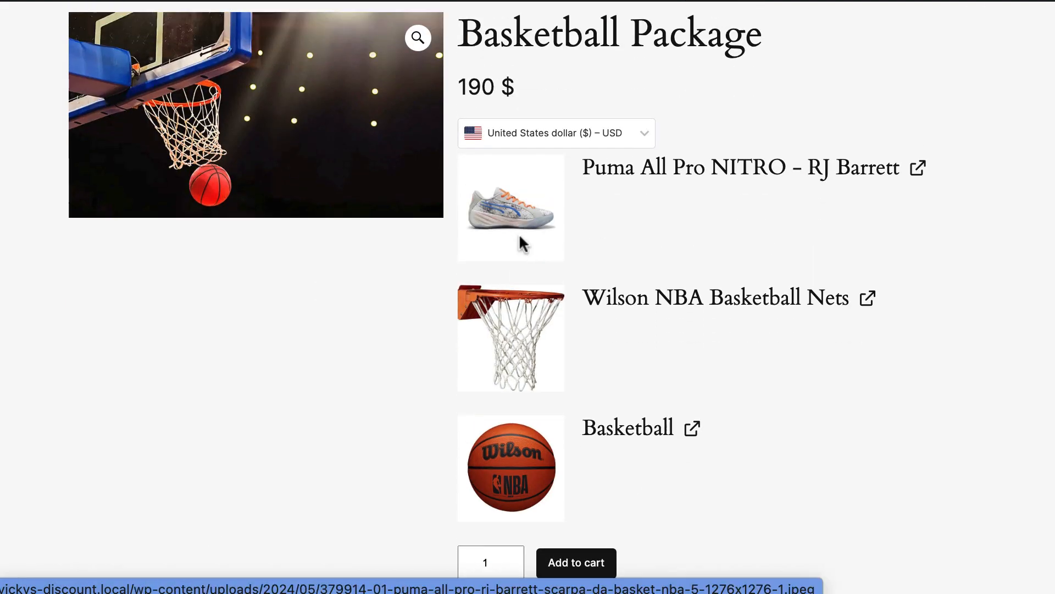
scroll(706, 193, "up", 1)
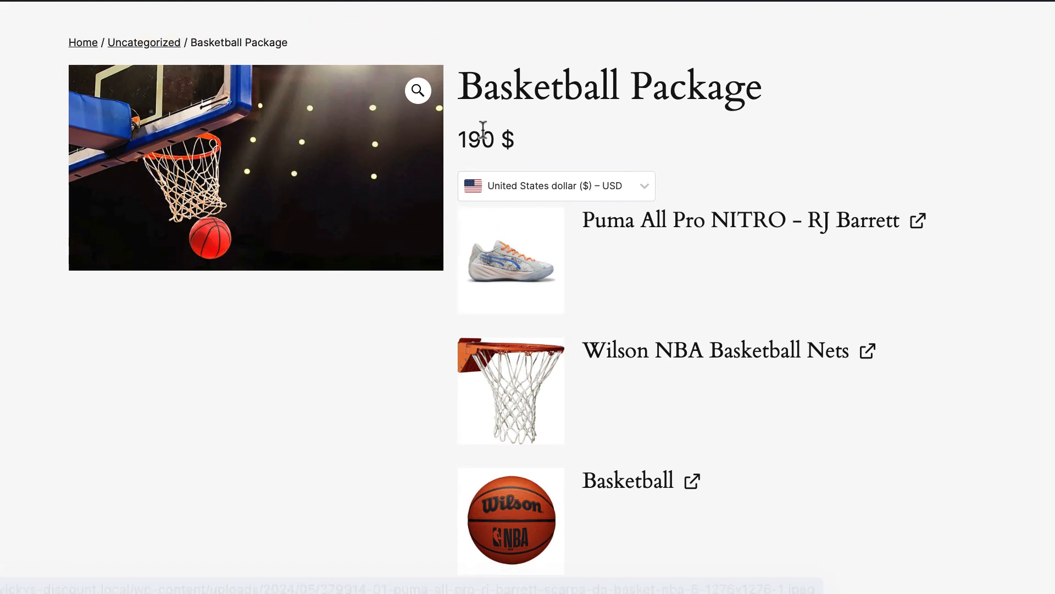
left_click(532, 186)
left_click(527, 264)
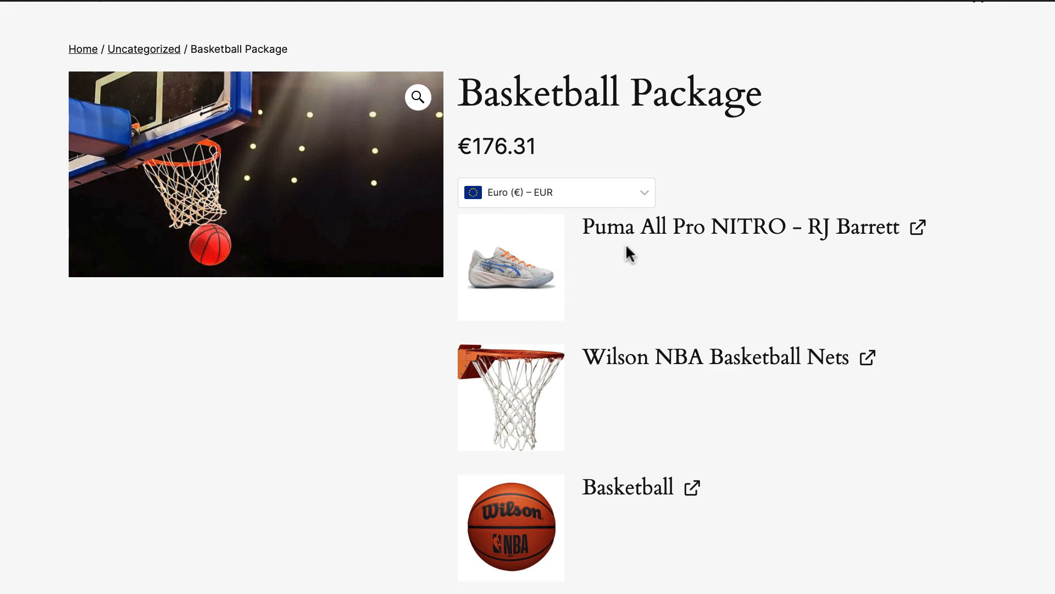
Step: Add one Basketball Package to the cart
scroll(551, 374, "down", 1)
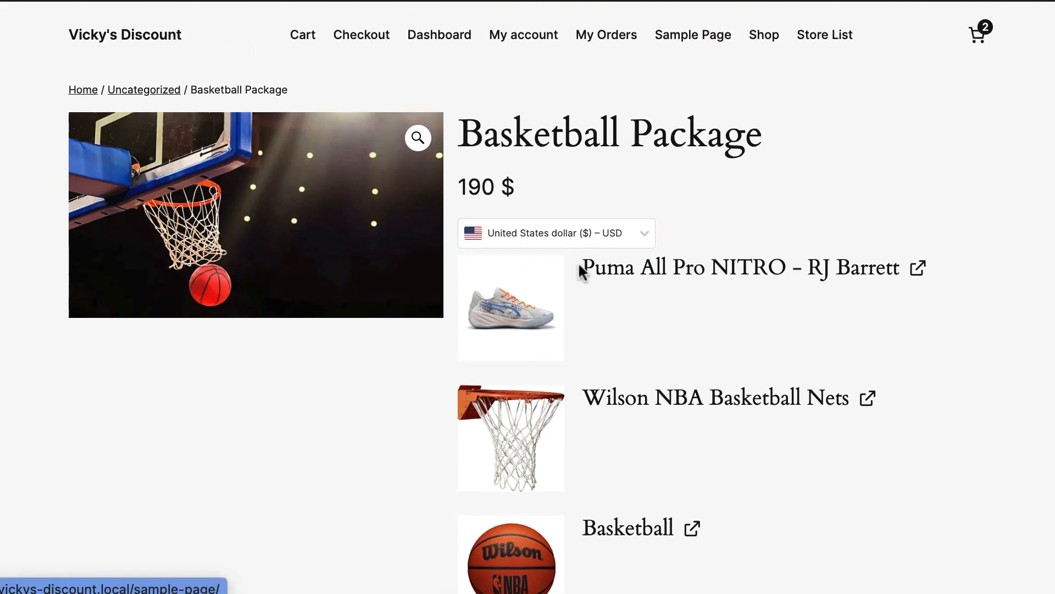
scroll(582, 269, "down", 3)
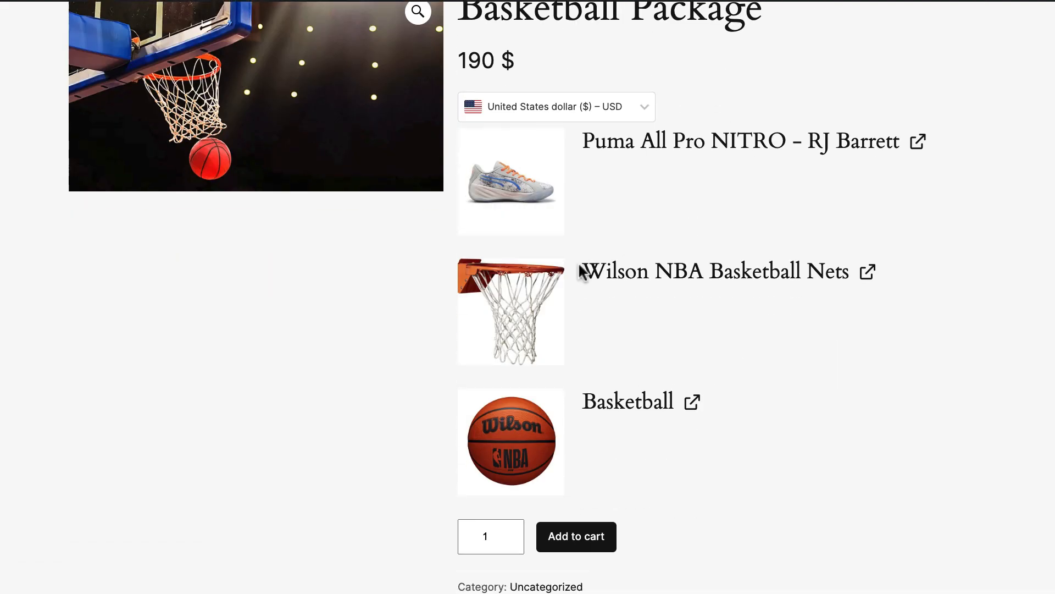
left_click(568, 529)
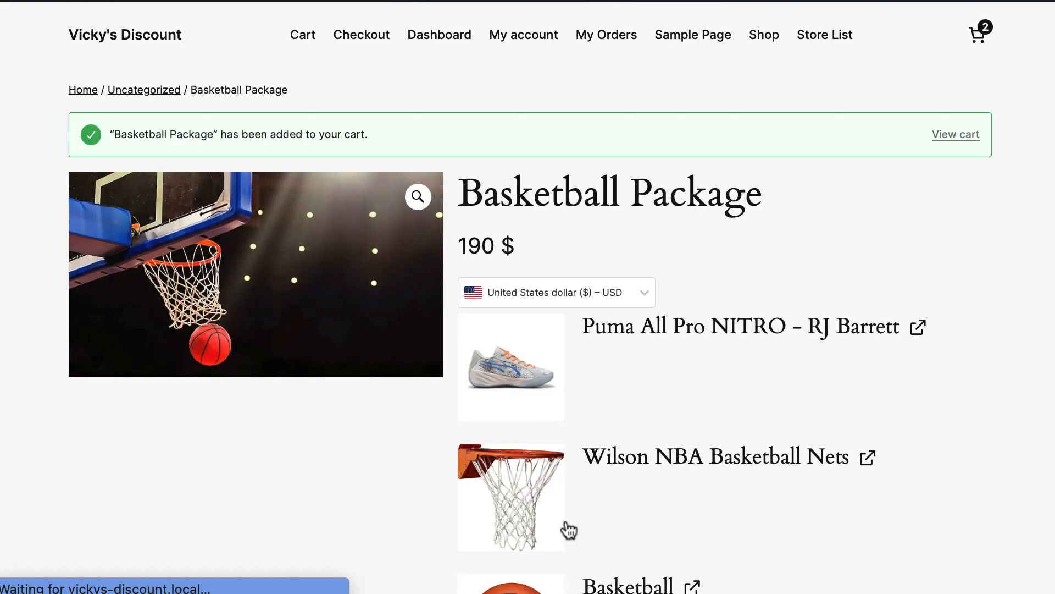
scroll(568, 529, "down", 1)
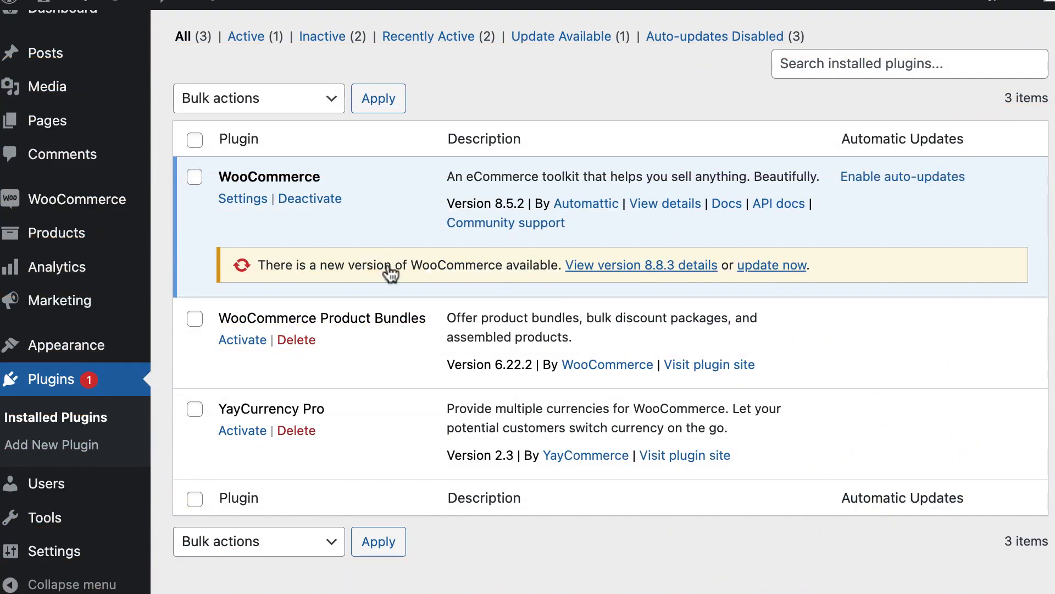
Step: Activate the WooCommerce Product Bundles and YayCurrency Pro plugins in the WordPress admin
left_click(244, 341)
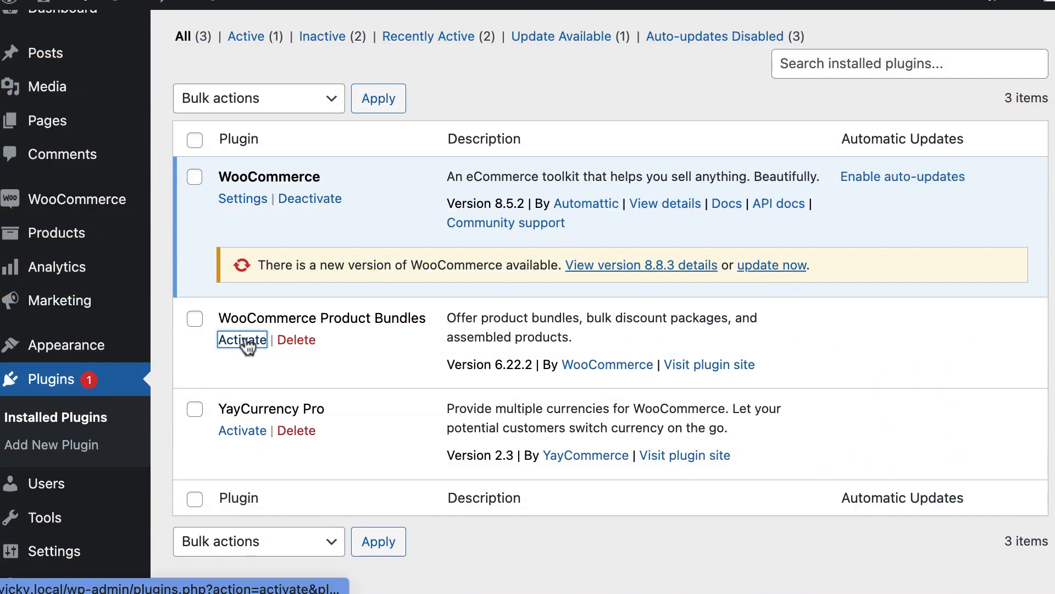
scroll(247, 345, "down", 3)
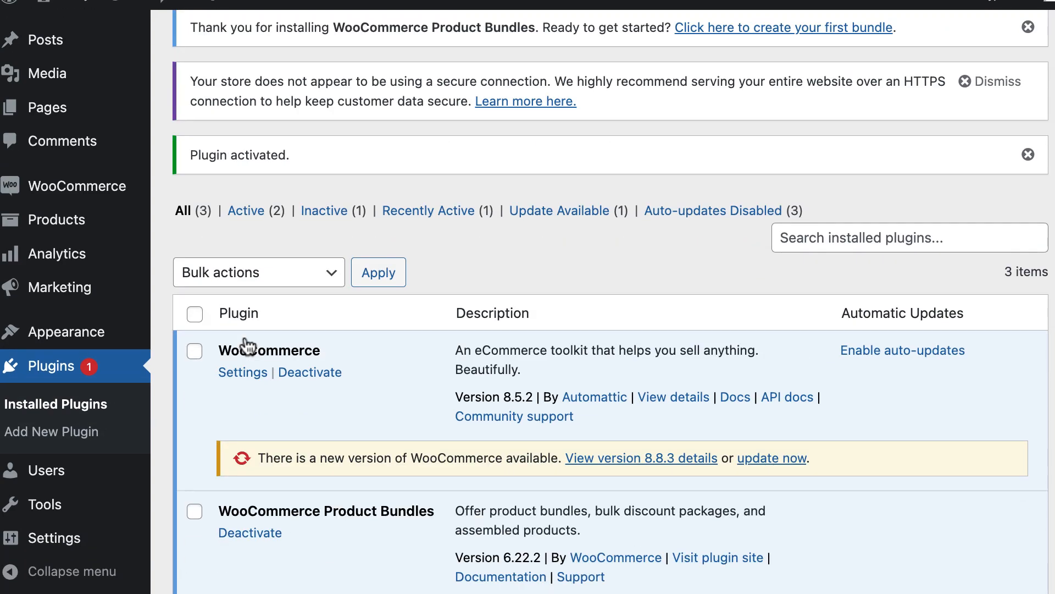
scroll(246, 345, "down", 5)
left_click(240, 383)
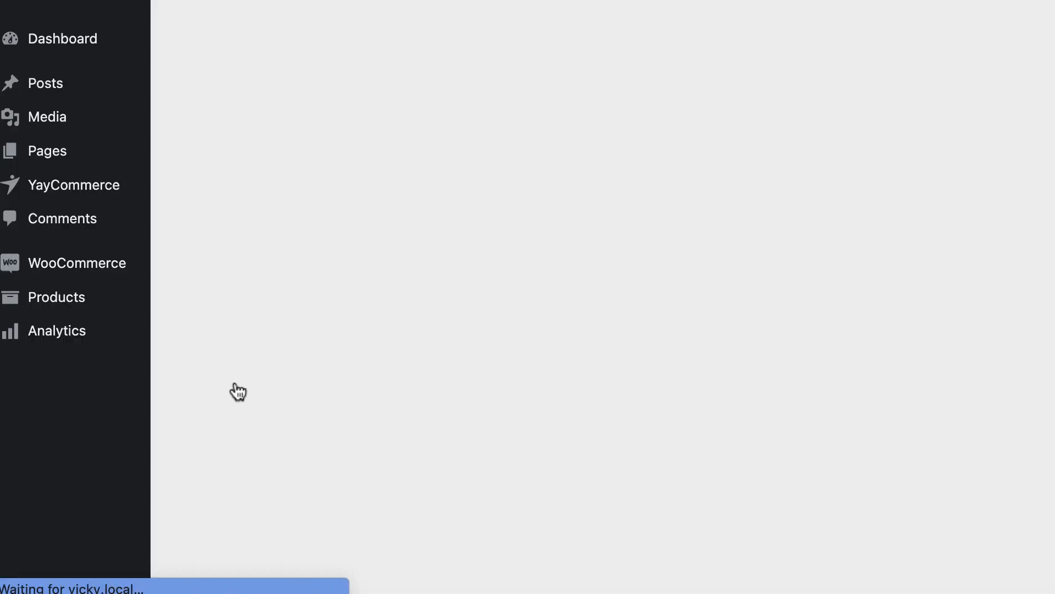
scroll(238, 392, "down", 7)
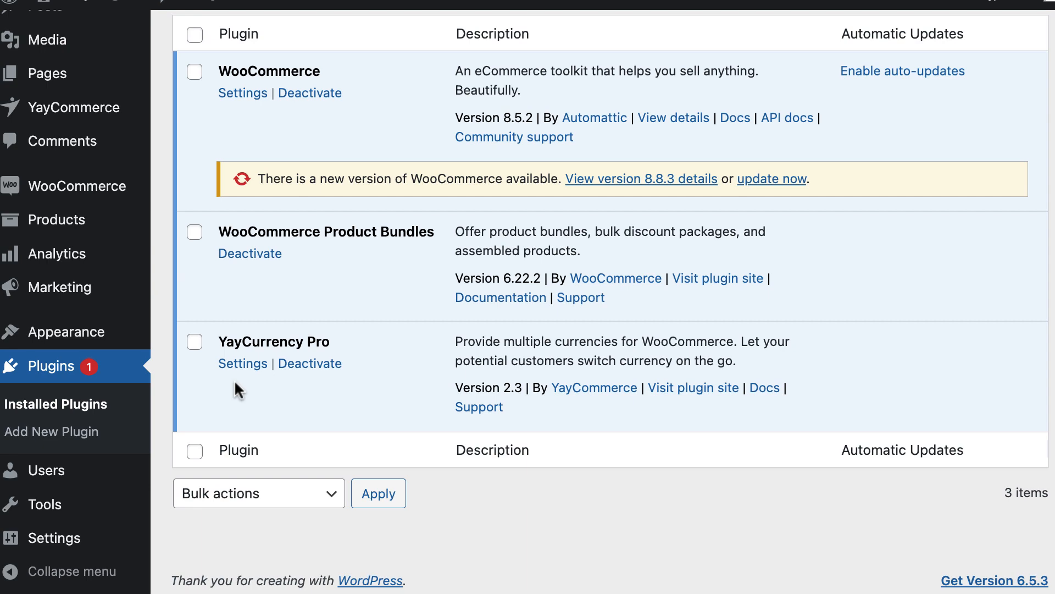
scroll(234, 379, "up", 2)
scroll(234, 380, "down", 1)
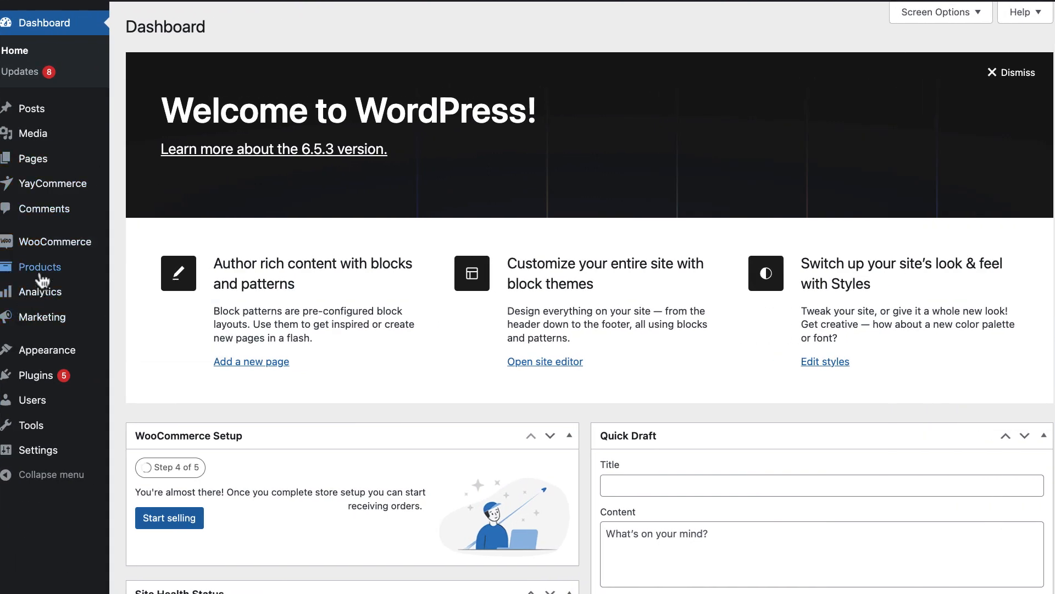
Step: Create a new WooCommerce product and name it "Sport Package"
mouse_move(42, 275)
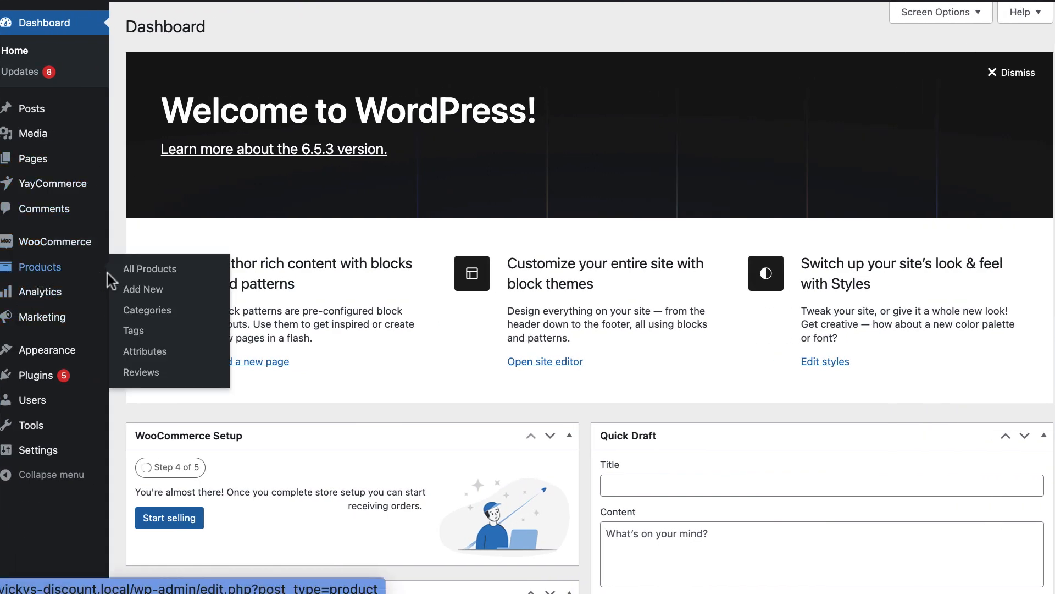
left_click(144, 292)
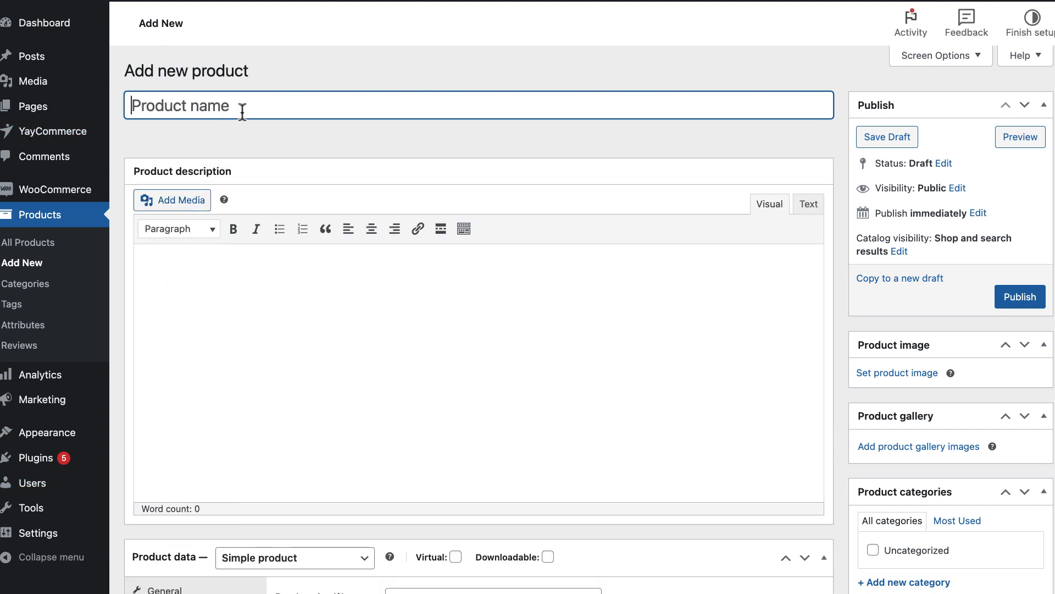
type("Sport Package")
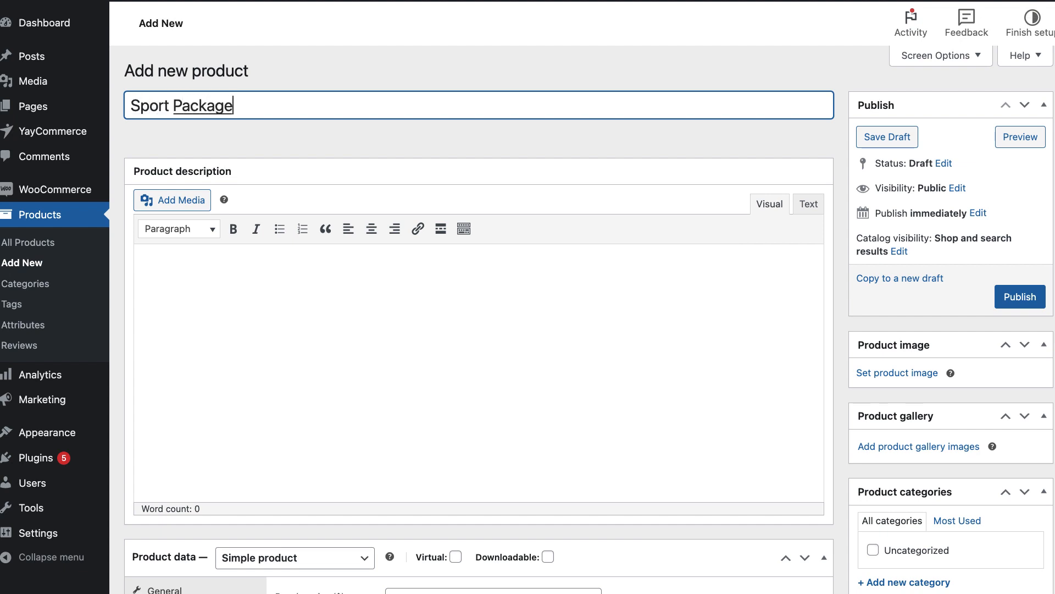
Step: Enter the product description "A convenient package for basketball lovers, with our package, you can comfortably shop for your favorite items at the cheapest prices on the market."
scroll(266, 262, "down", 2)
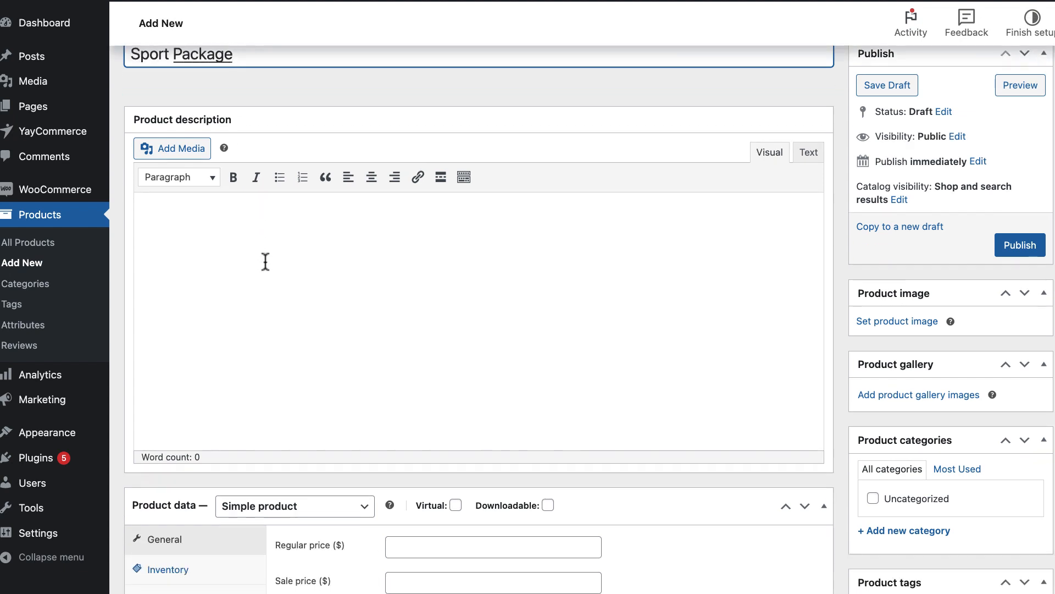
left_click(189, 243)
type("A convenient package for basketball lovers, with our package, you can comfortably shop for your favorite items at the cheapest prices on the market.")
scroll(188, 243, "up", 1)
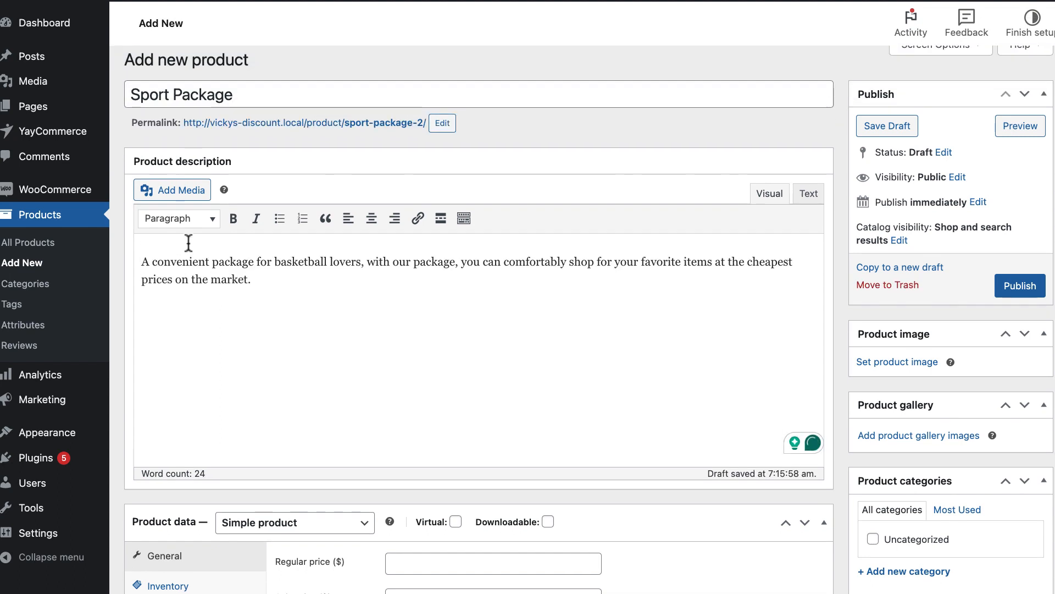
Step: Set the product image to images-3.jpeg, the basketball above a hoop, from the media library
scroll(189, 242, "down", 5)
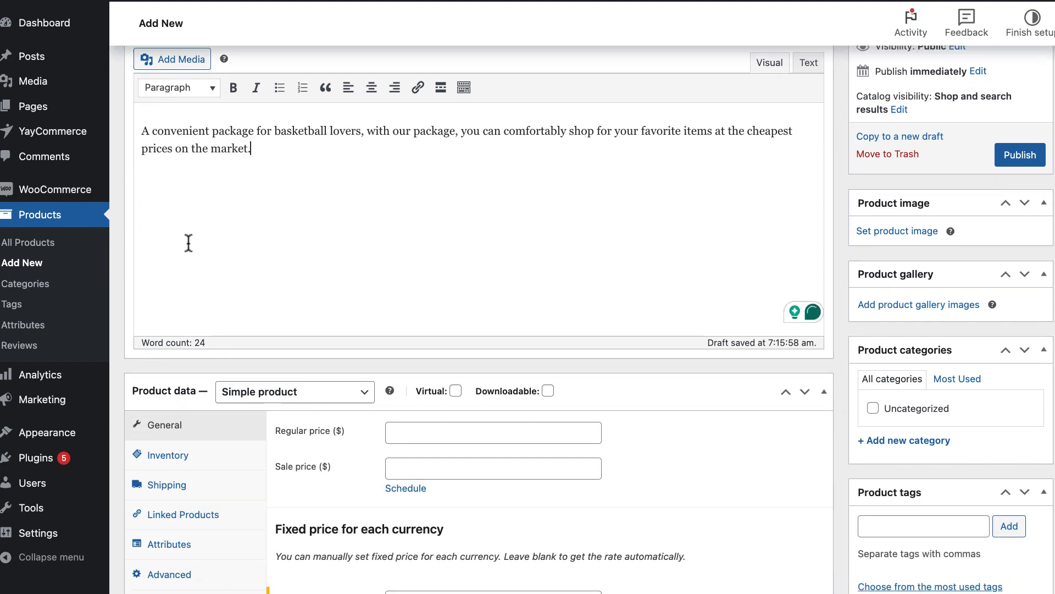
left_click(901, 230)
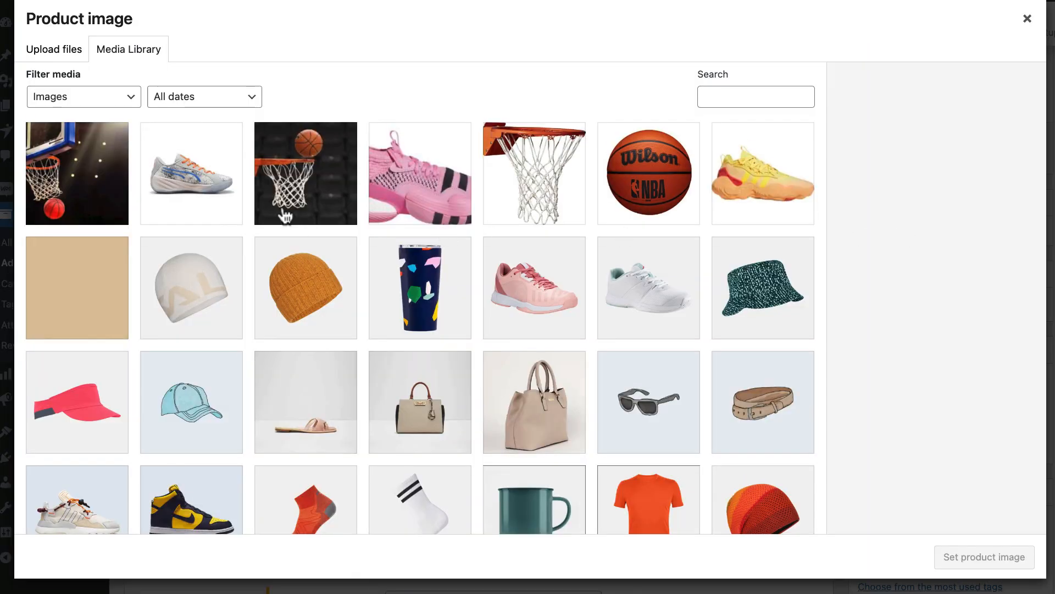
left_click(284, 213)
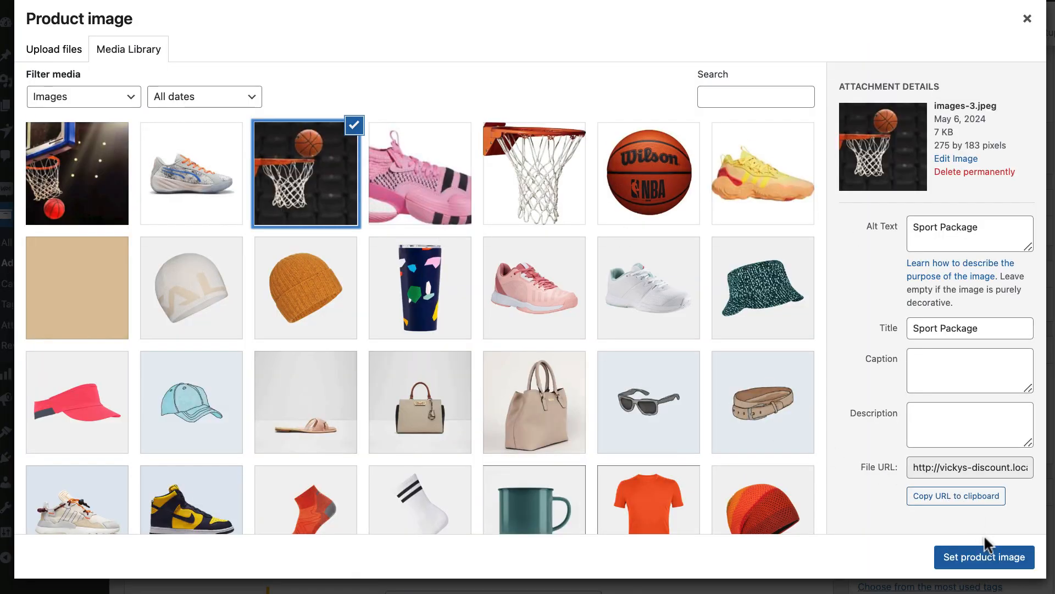
left_click(986, 556)
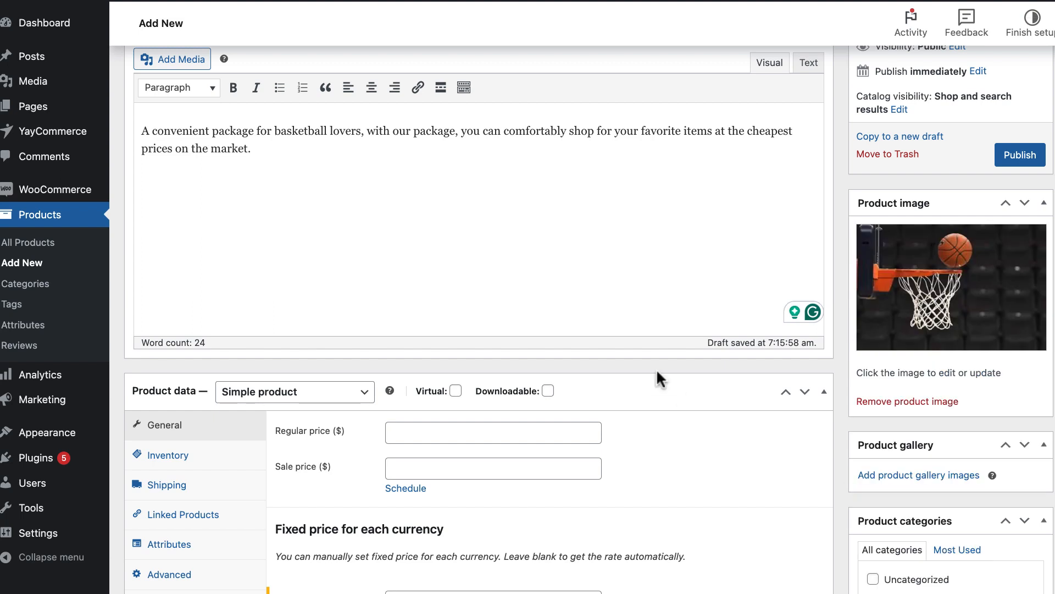
Step: Set the product's regular price in dollars to 189,99
scroll(608, 302, "down", 5)
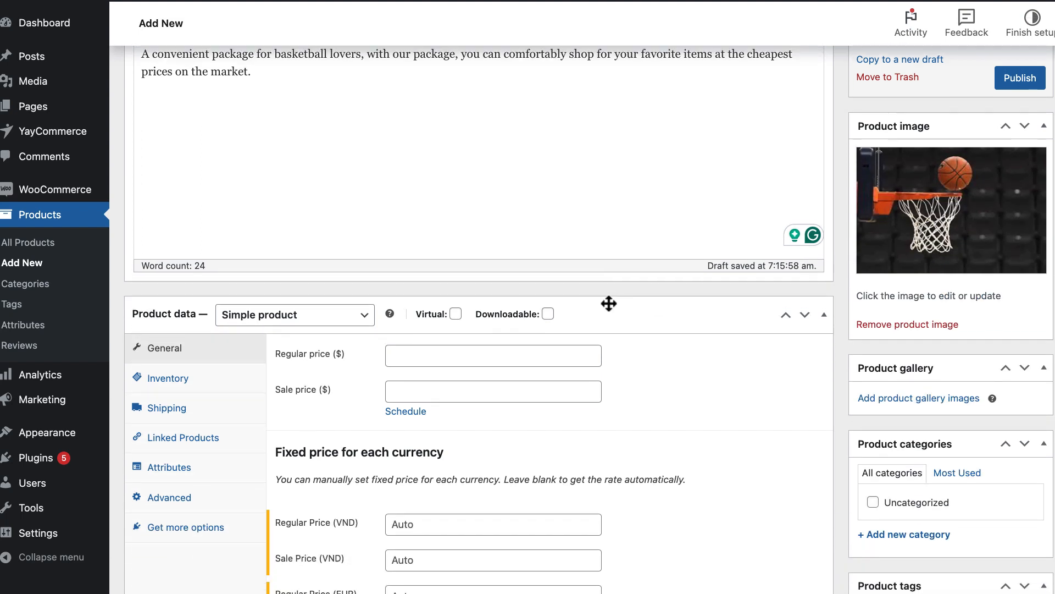
scroll(607, 302, "down", 1)
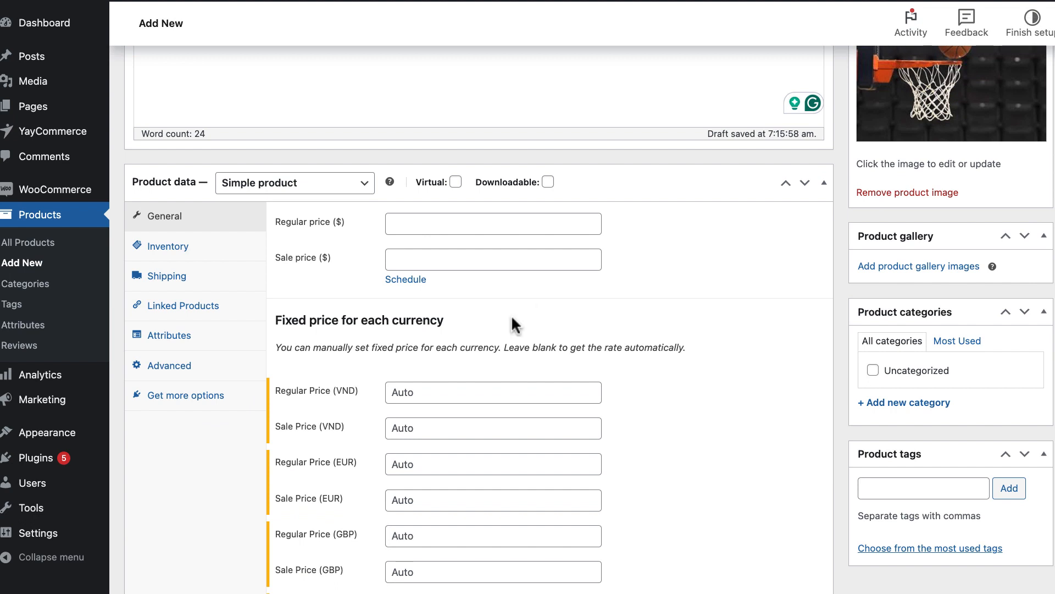
scroll(515, 325, "down", 1)
left_click(398, 200)
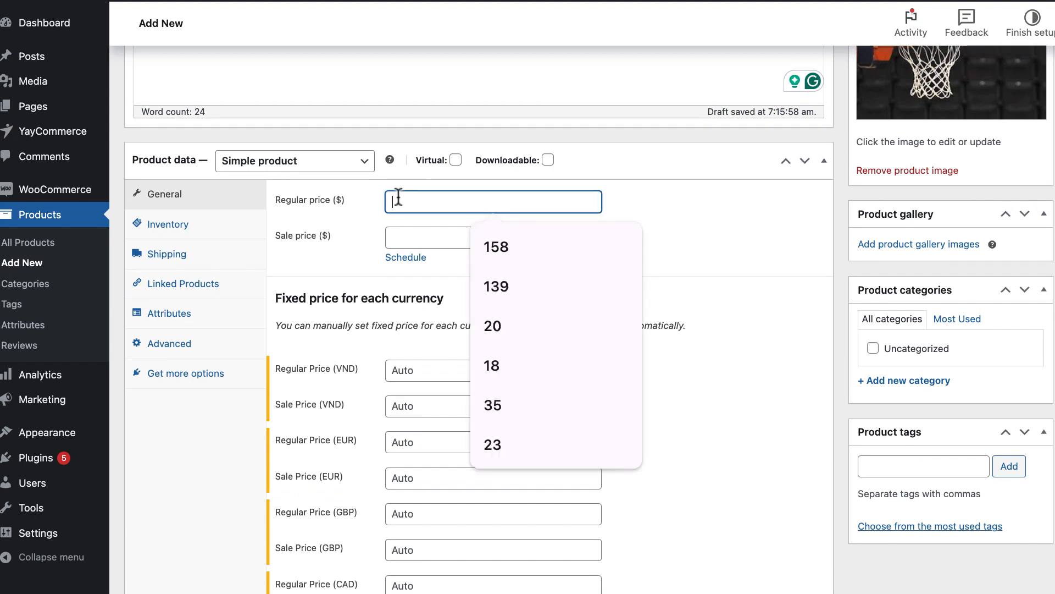
left_click(276, 200)
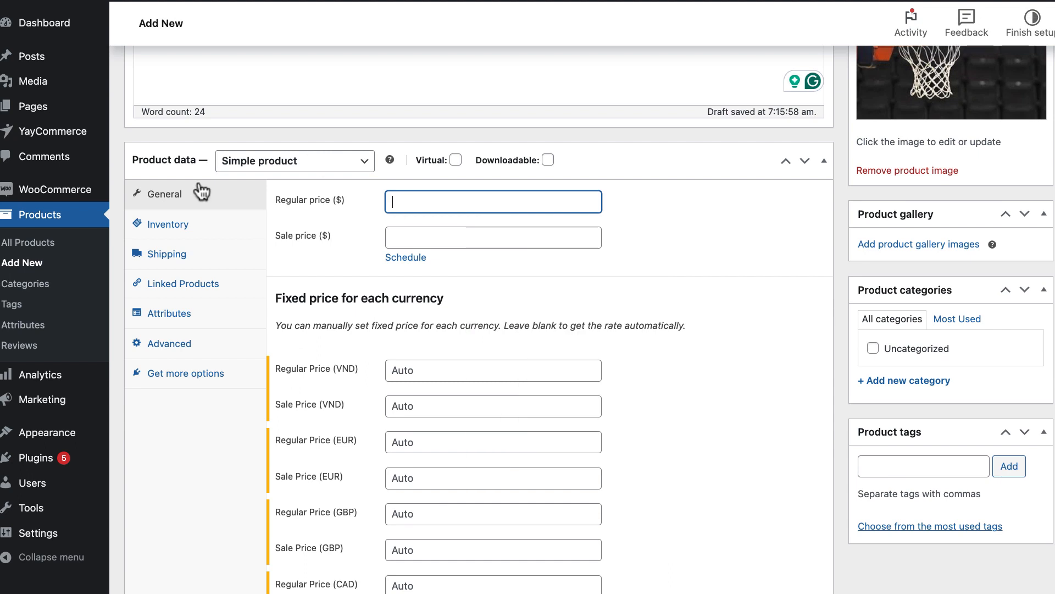
type("189,9")
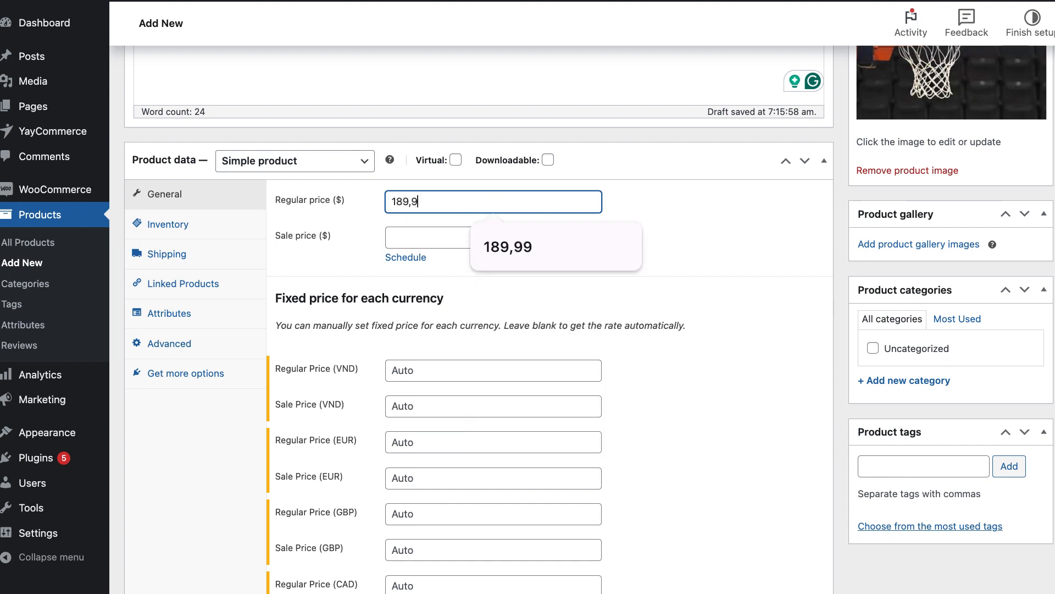
type("9")
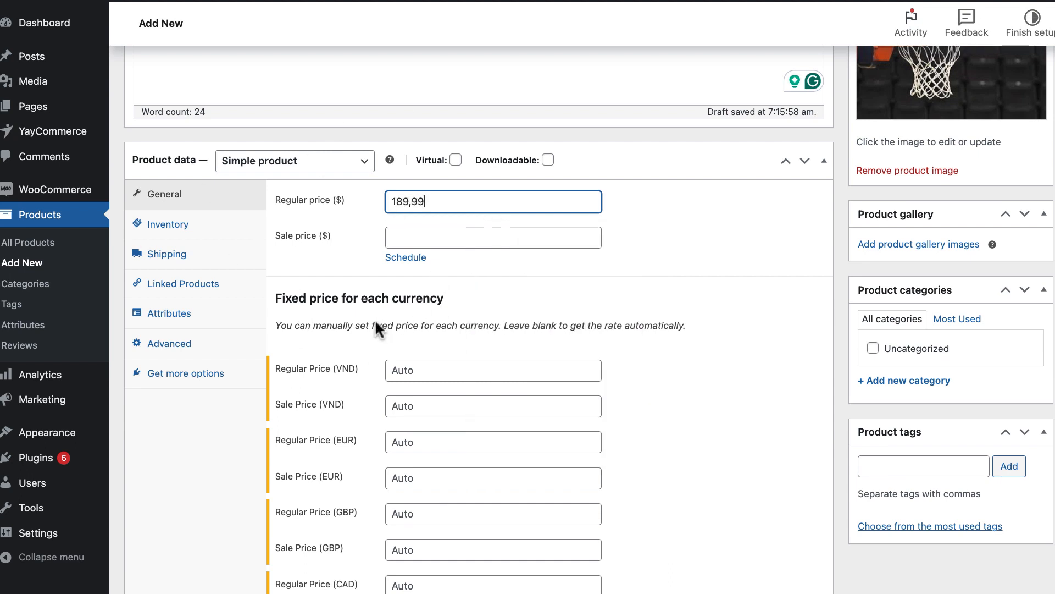
Step: Change the product type to Product bundle and open its bundled products settings
left_click(281, 175)
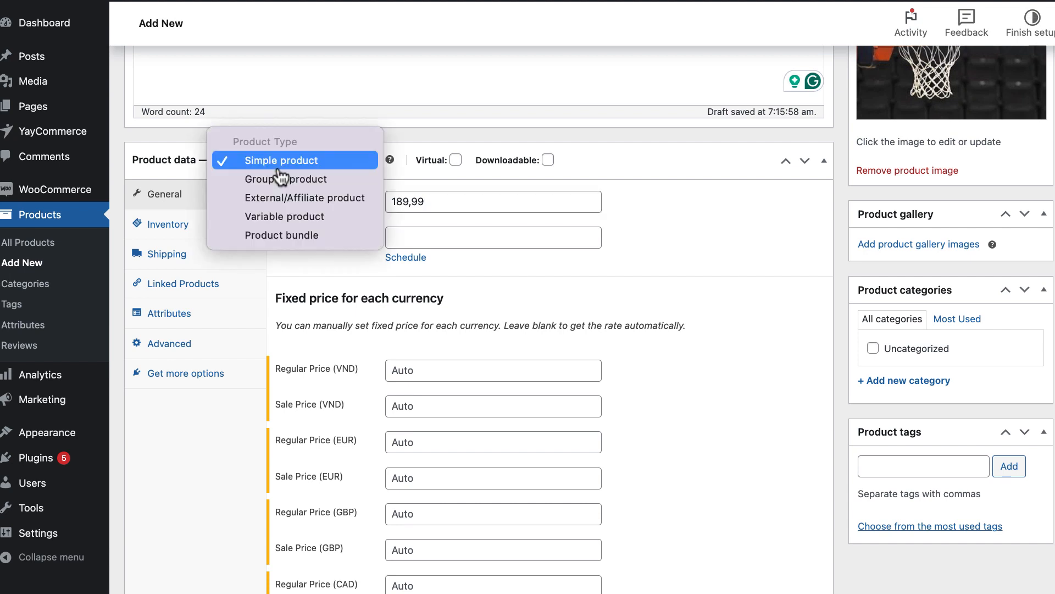
left_click(277, 237)
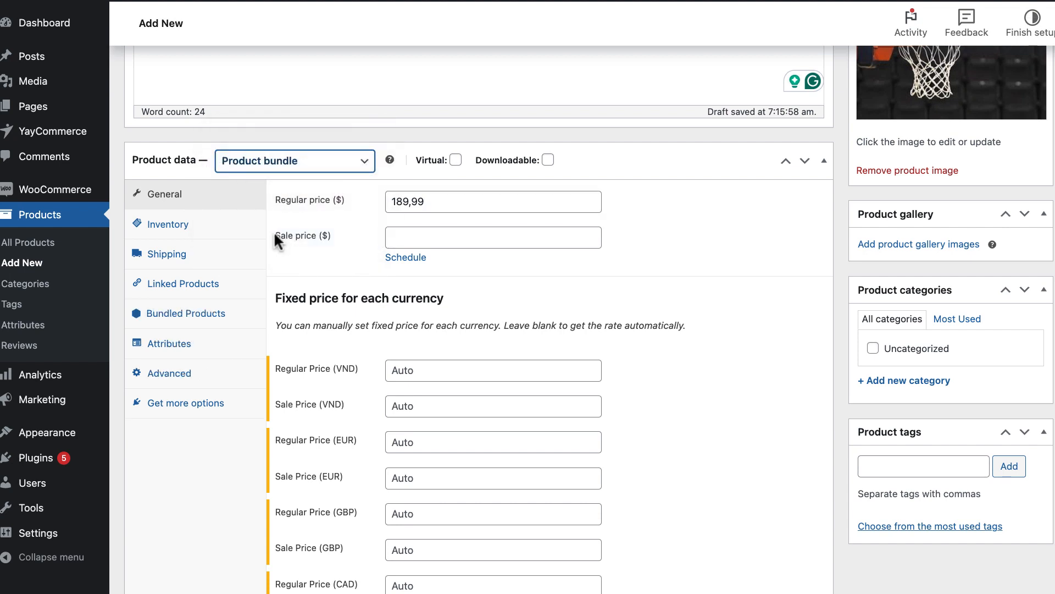
scroll(275, 234, "down", 1)
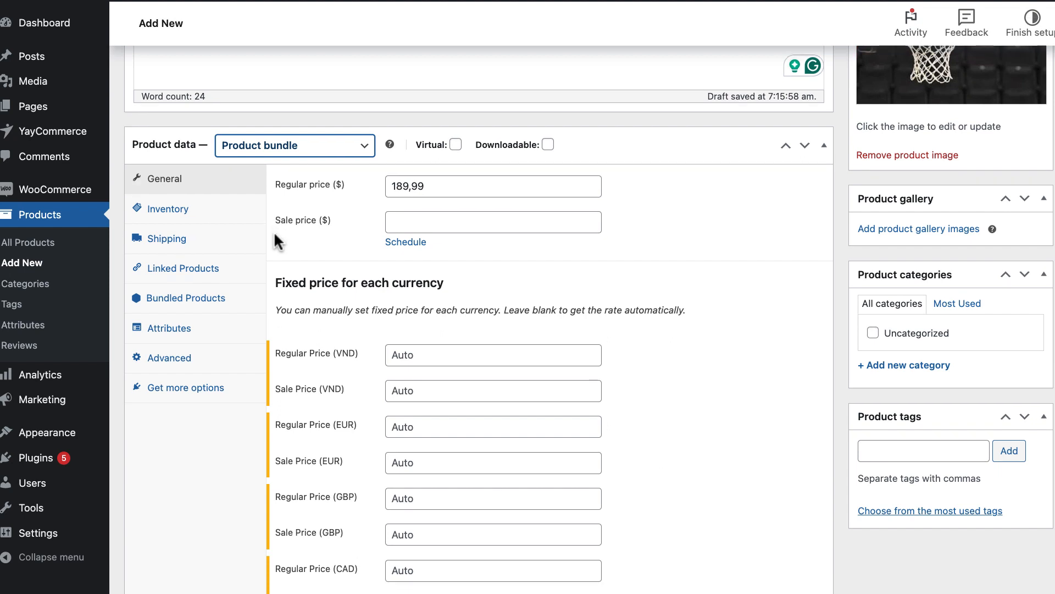
scroll(277, 242, "down", 1)
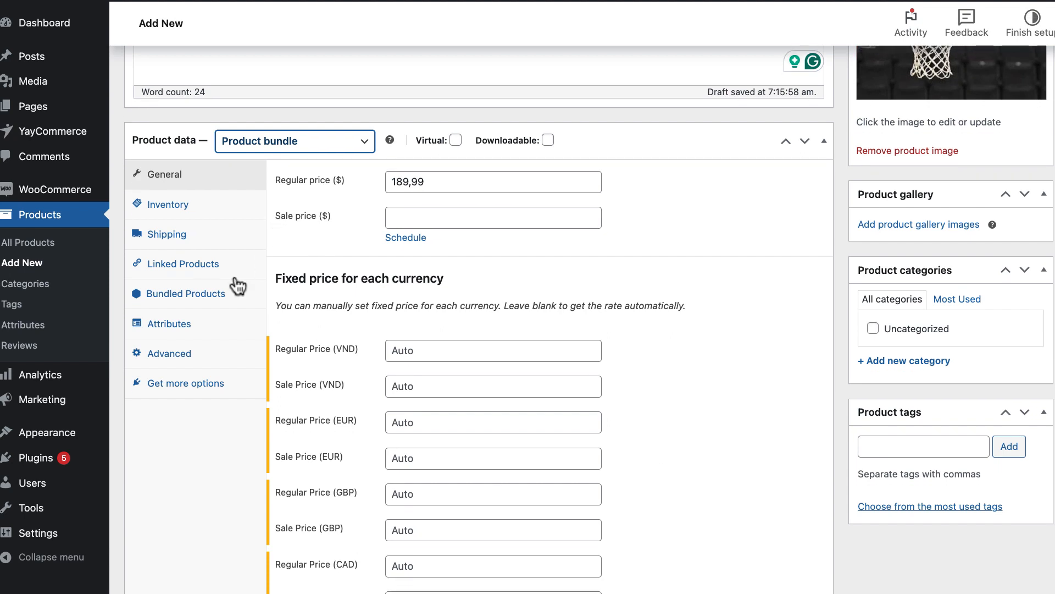
left_click(209, 305)
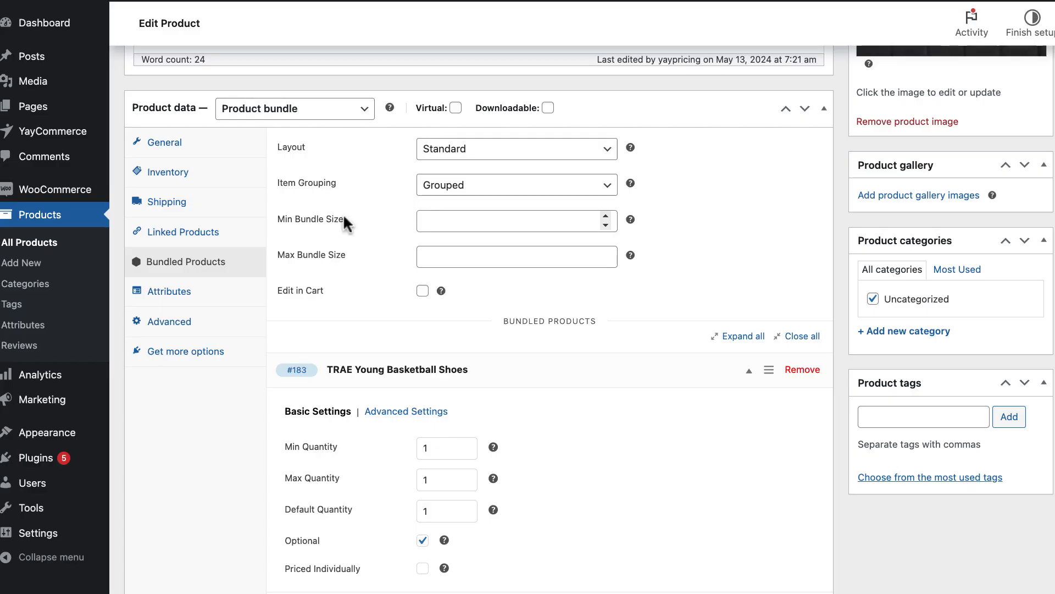
Step: Set the minimum bundle size to 1 and the maximum bundle size to 6
left_click_drag(343, 213, 276, 211)
left_click(270, 216)
left_click_drag(351, 259, 276, 257)
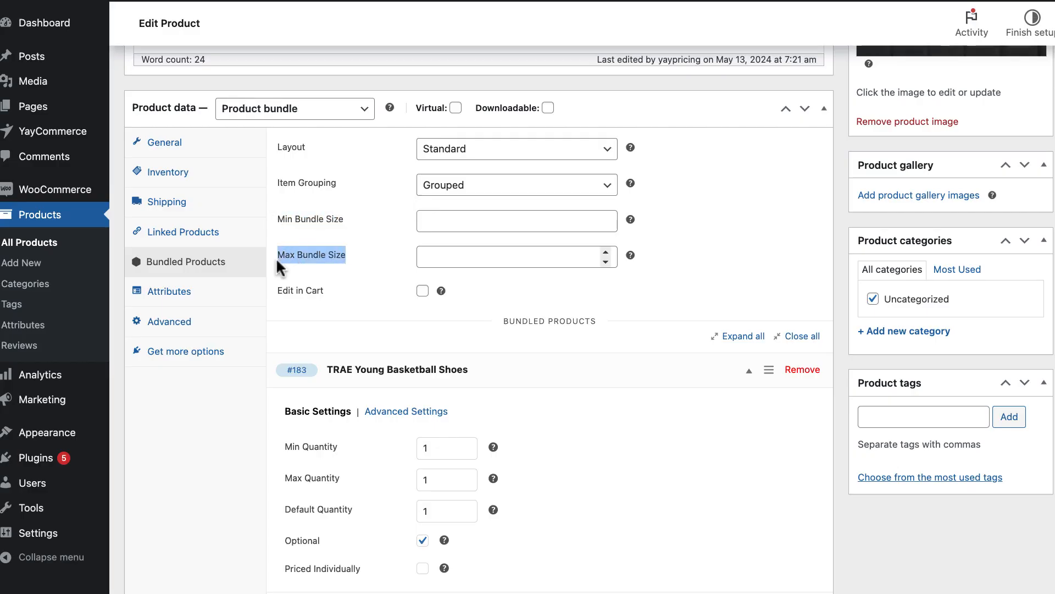
left_click(381, 231)
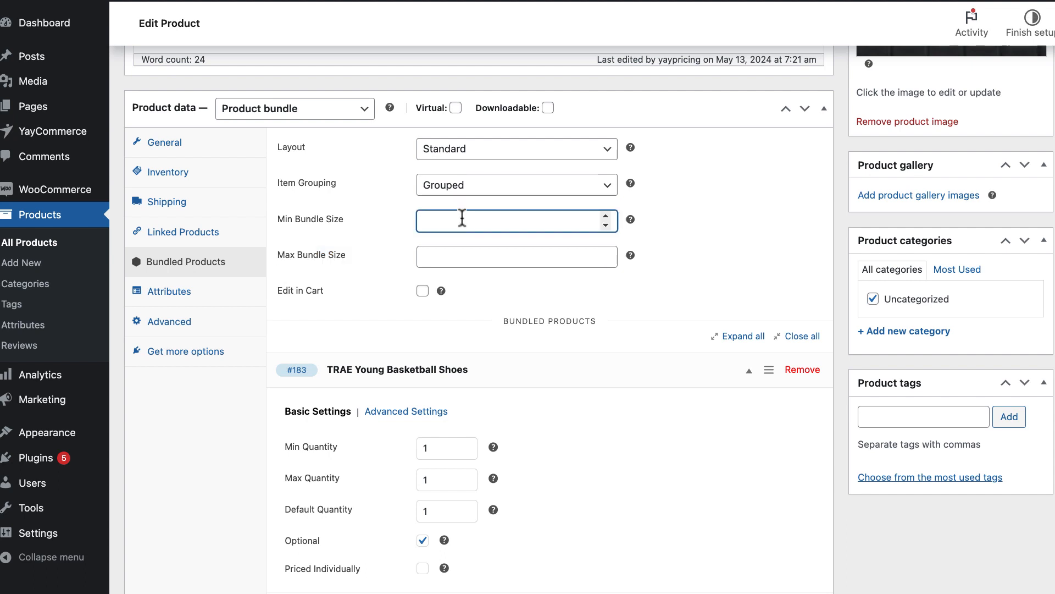
left_click(453, 250)
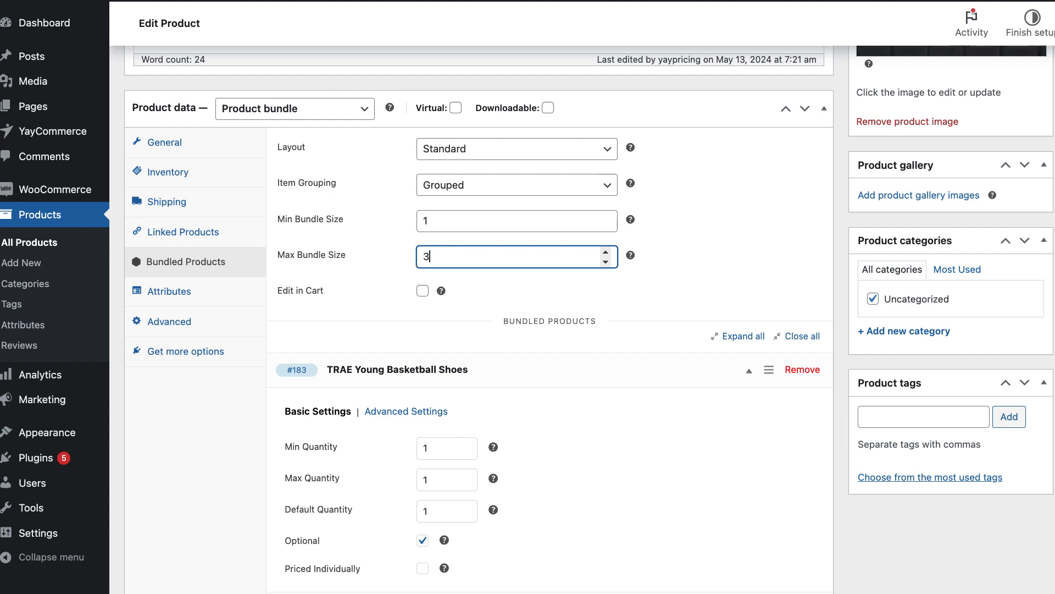
mouse_move(629, 220)
mouse_move(626, 254)
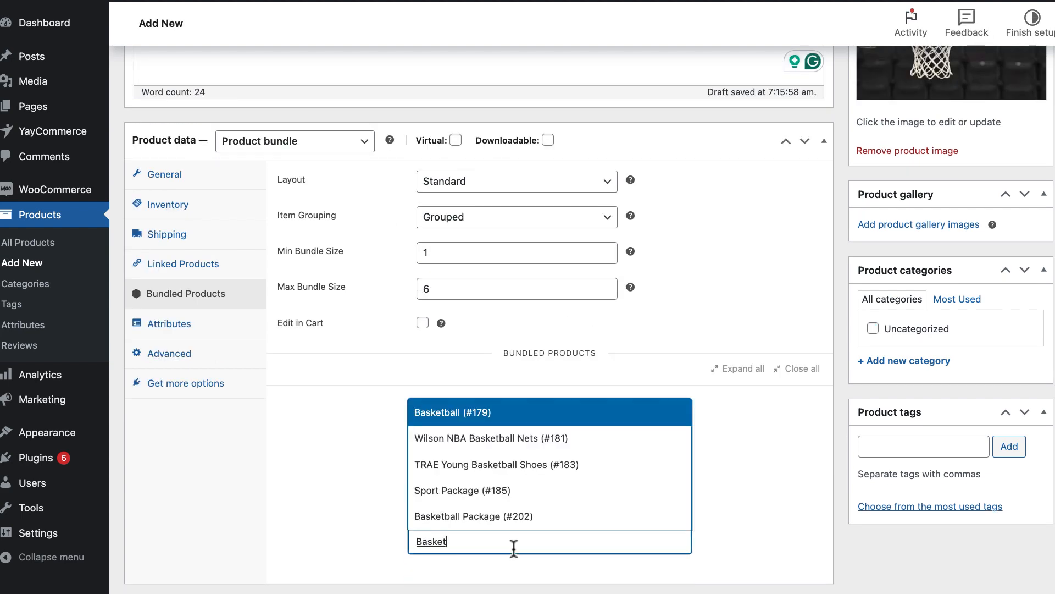
Step: Add the TRAE Young Basketball Shoes and Wilson NBA Basketball Nets to the bundled products
left_click(506, 467)
scroll(506, 468, "down", 3)
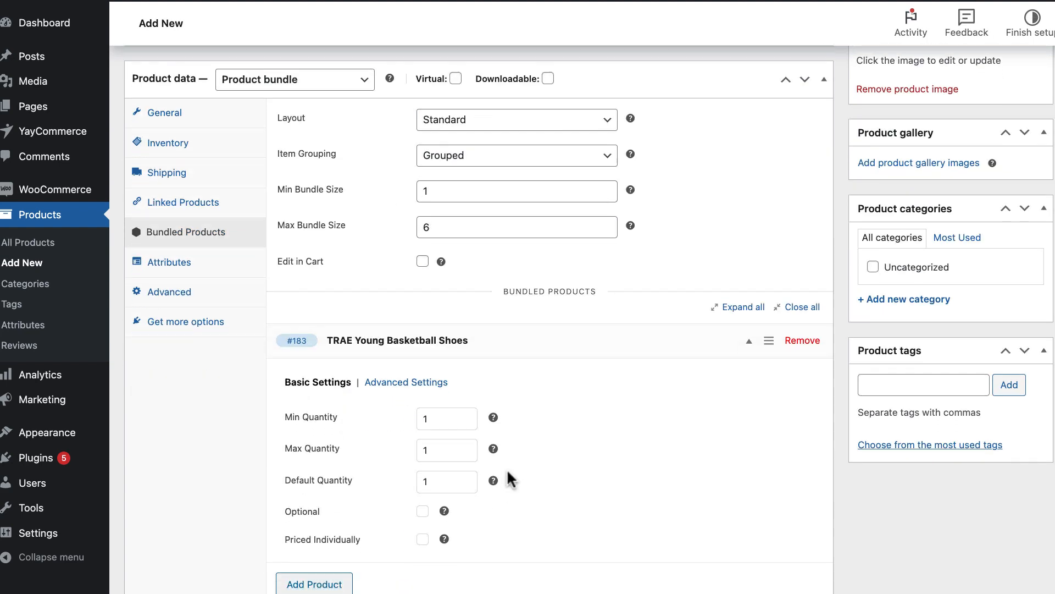
left_click(313, 511)
left_click(379, 412)
scroll(375, 412, "down", 5)
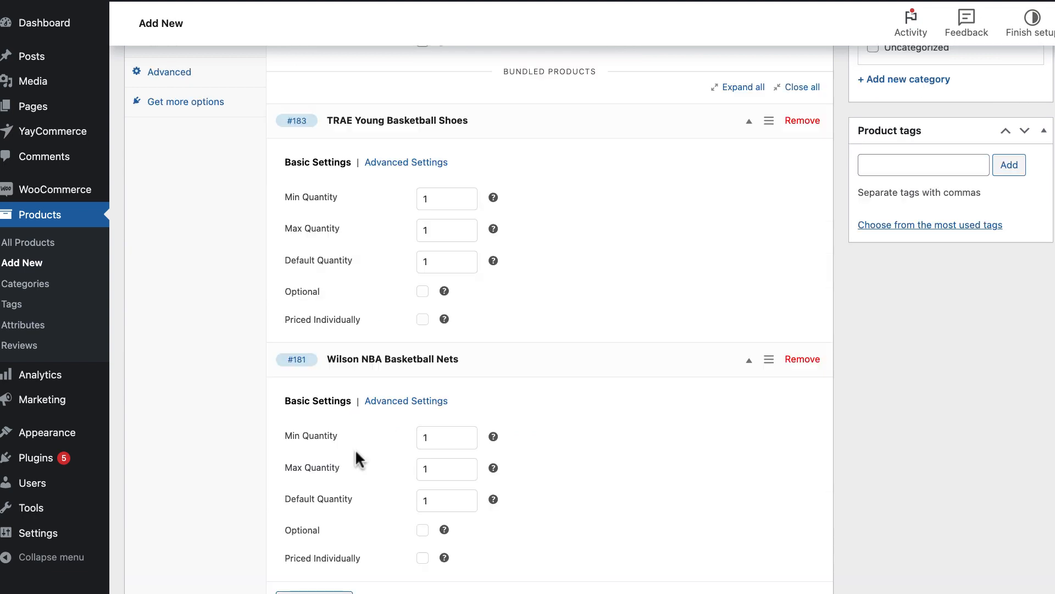
Step: Search the products for "Basketball" and add the Basketball item (#179) to the bundle
left_click(314, 486)
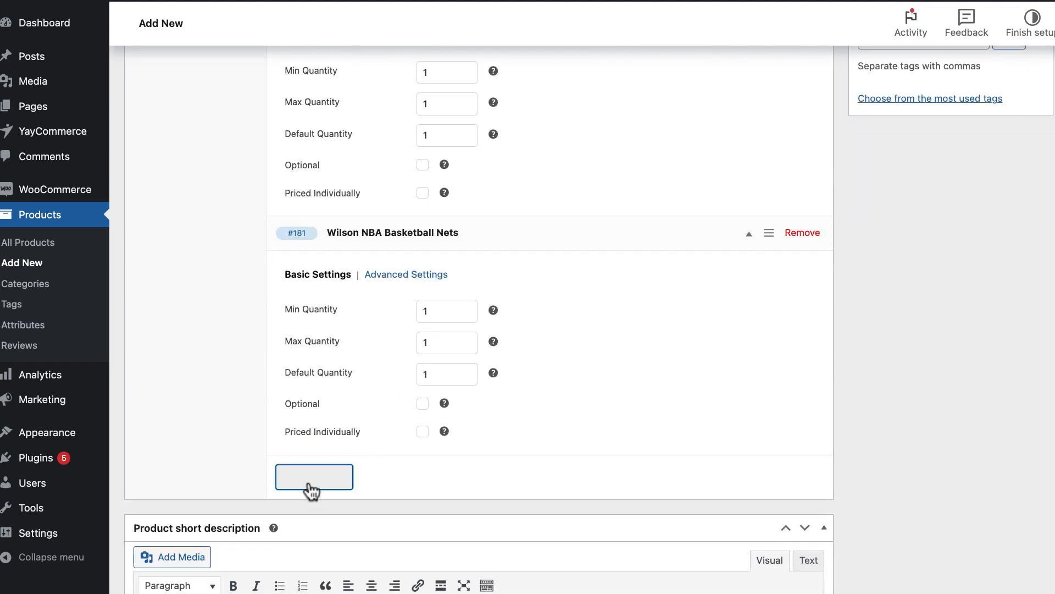
type("basketball")
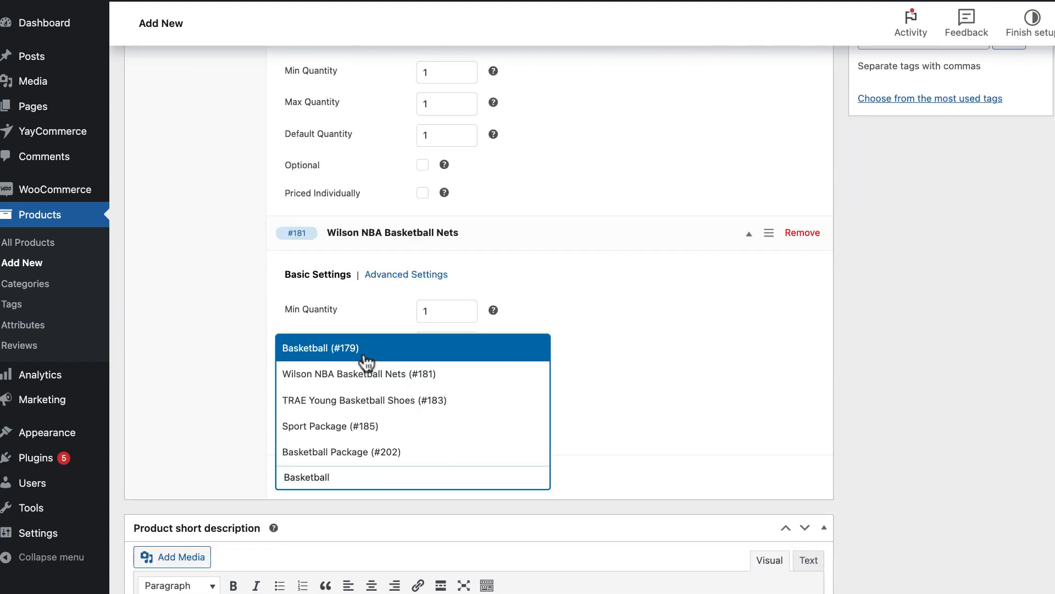
left_click(363, 348)
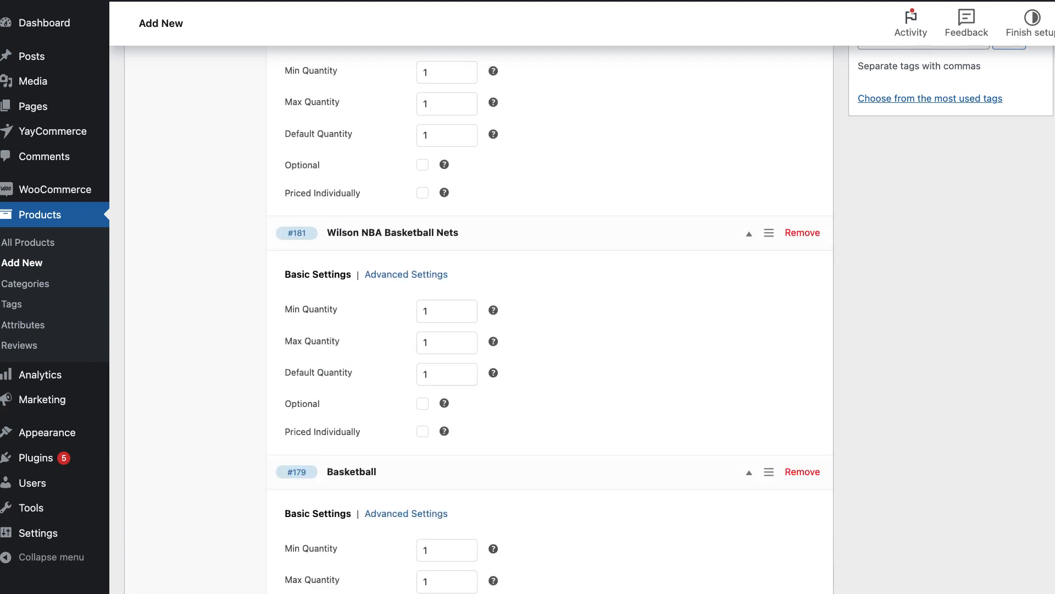
Step: Review the bundled items' basic settings and read the help for the TRAE Young Basketball Shoes' minimum and maximum quantity
scroll(404, 364, "up", 5)
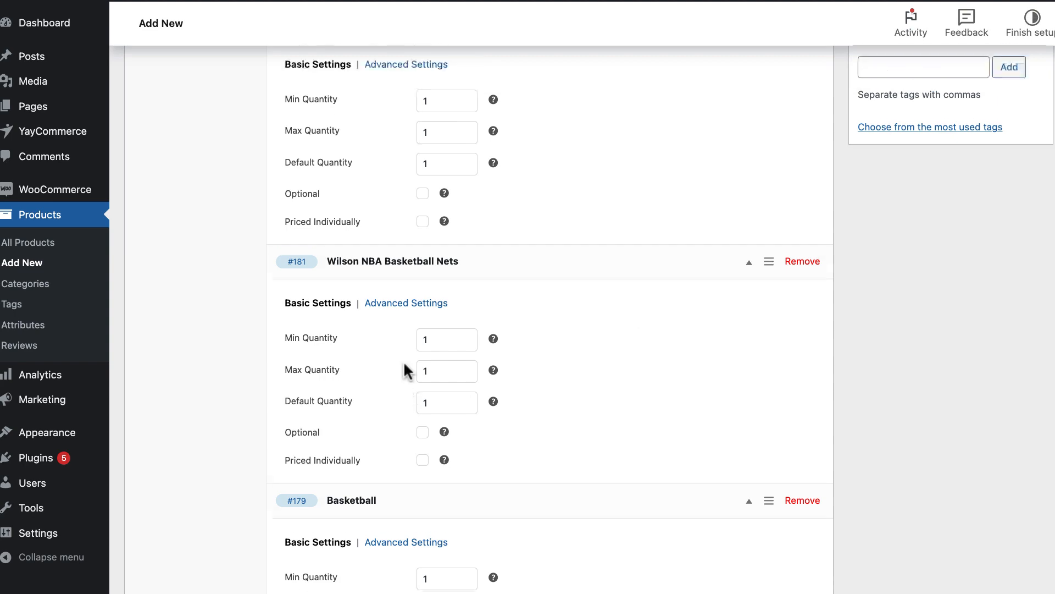
scroll(405, 364, "down", 6)
scroll(403, 361, "down", 5)
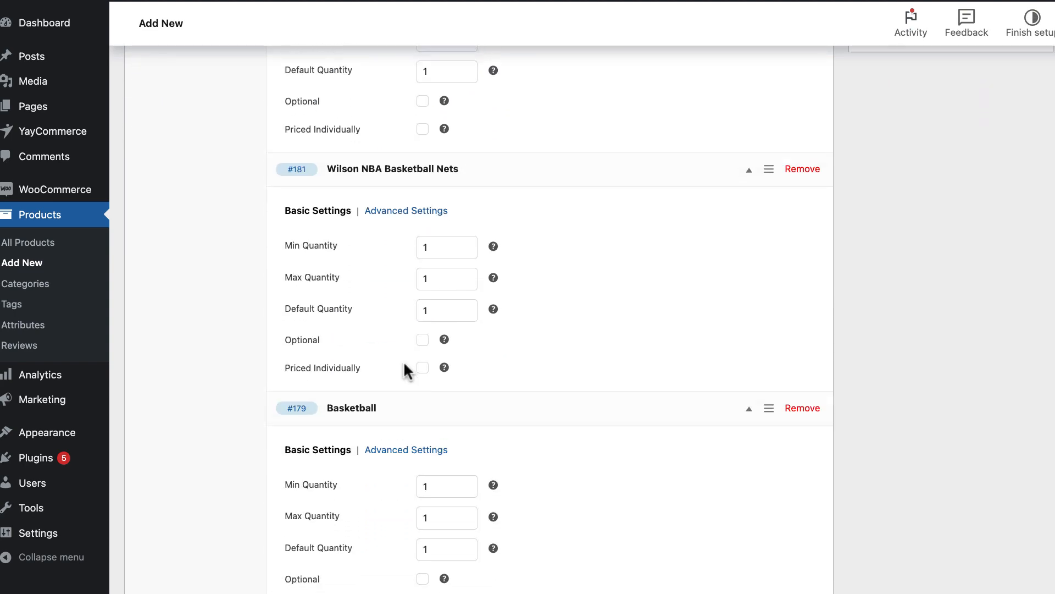
scroll(404, 361, "down", 1)
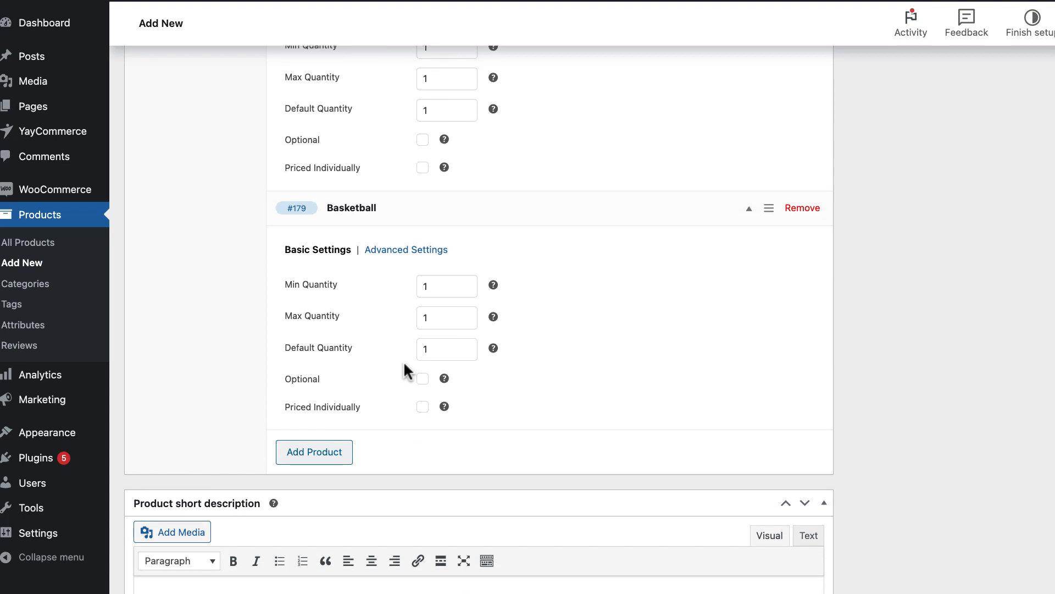
scroll(636, 230, "up", 2)
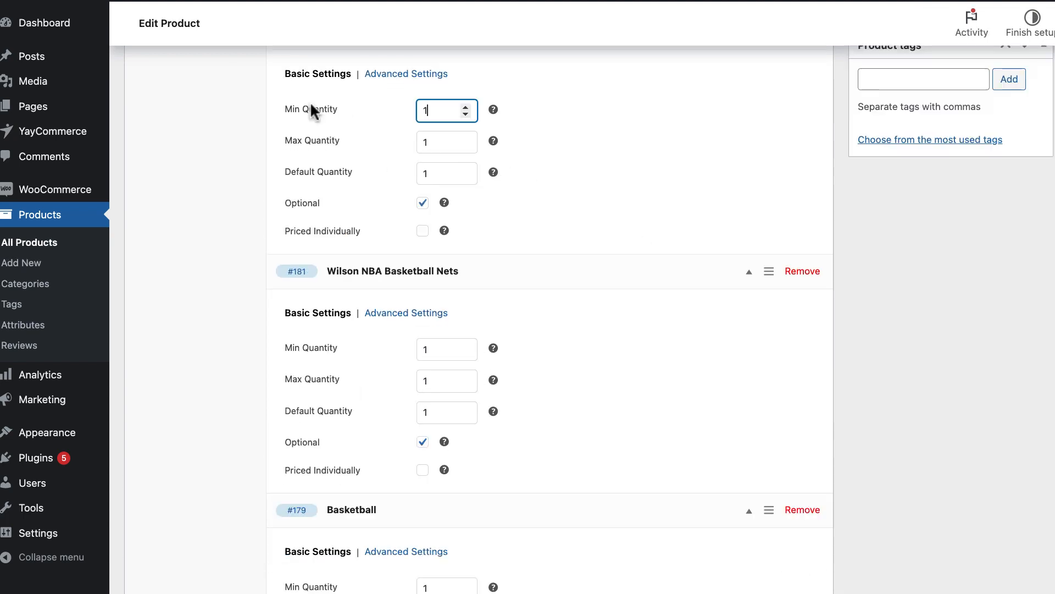
triple_click(310, 106)
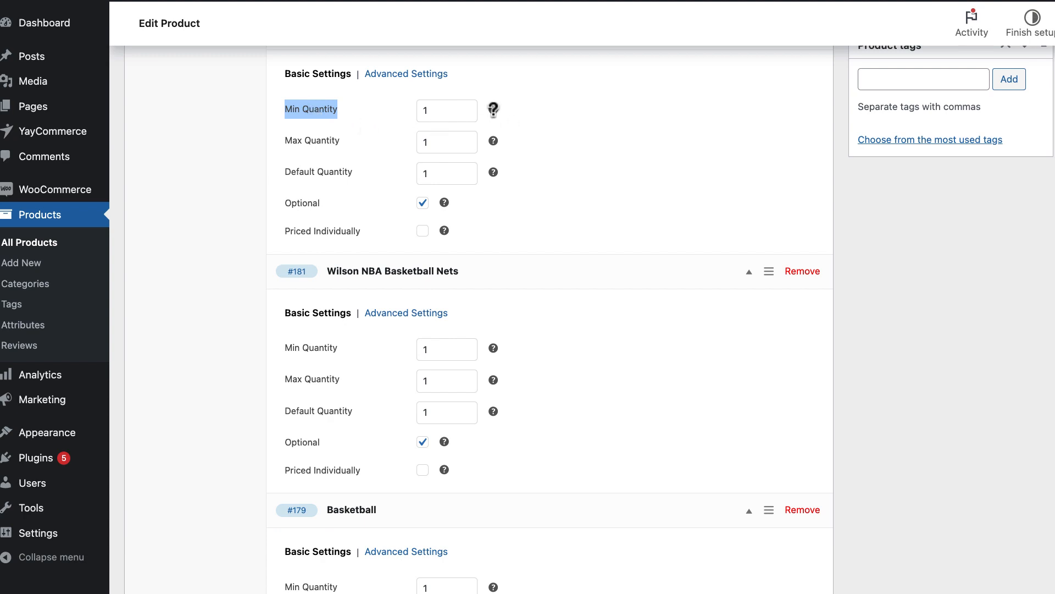
left_click(452, 107)
left_click(494, 112)
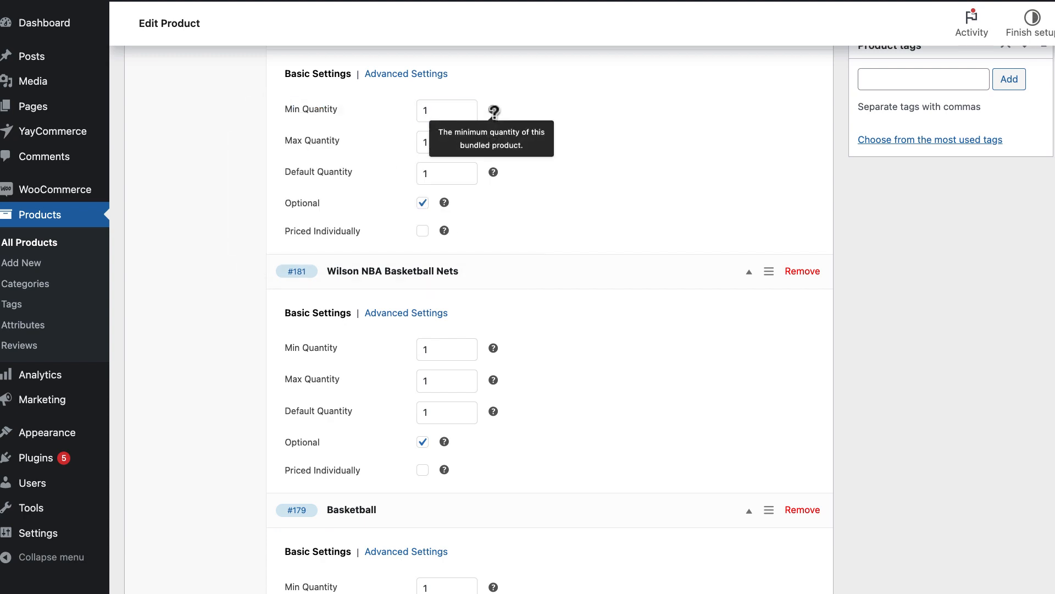
left_click(300, 135)
triple_click(300, 135)
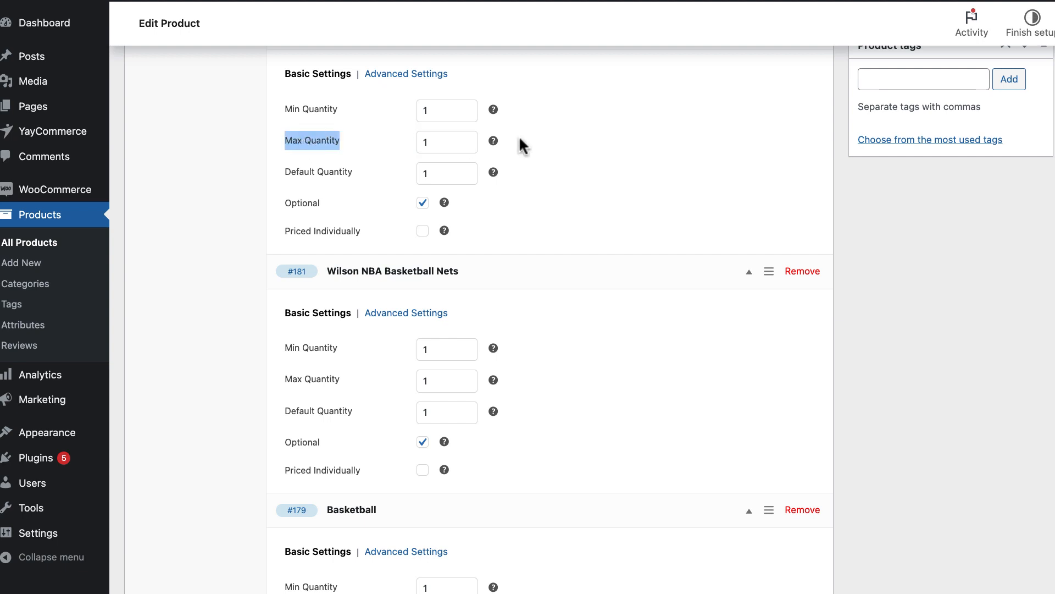
mouse_move(493, 141)
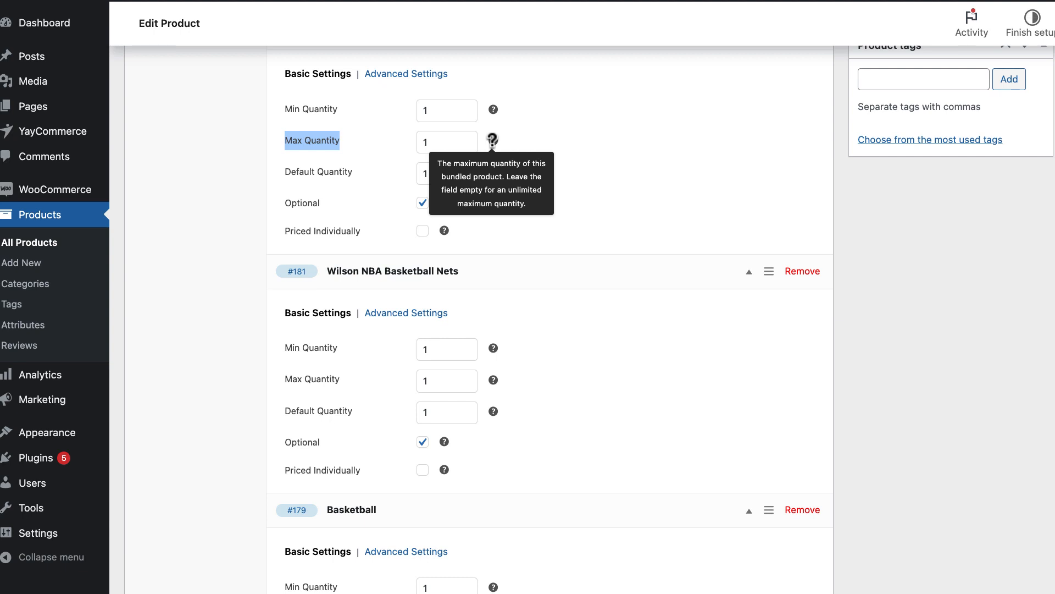
Step: Set the TRAE Young Basketball Shoes' maximum quantity to 3 and try changing the shoes' quantity in the Sport Package cart
left_click(428, 142)
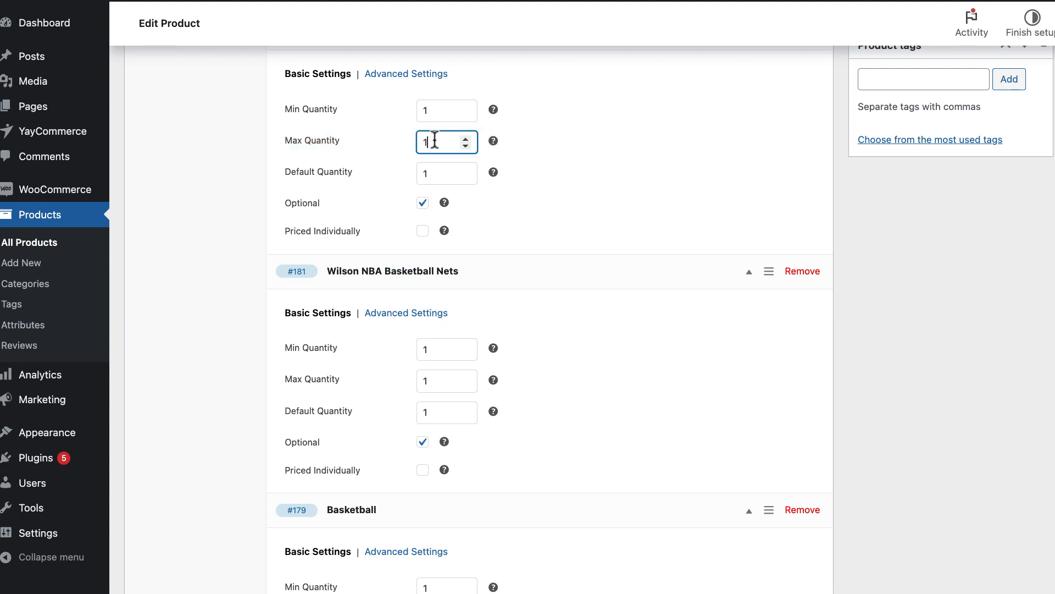
left_click(465, 139)
left_click(465, 139)
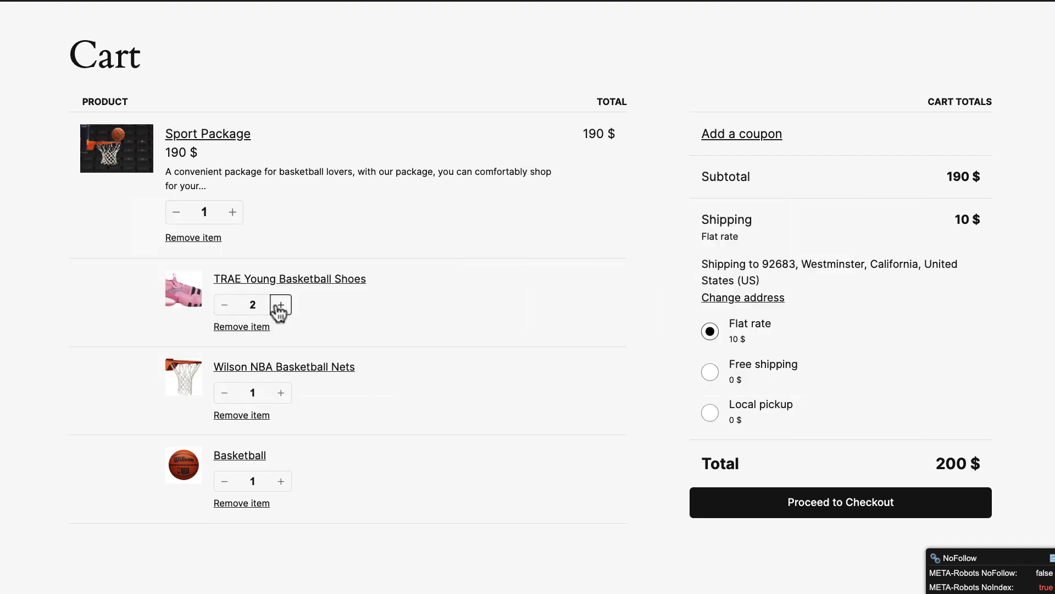
left_click(280, 306)
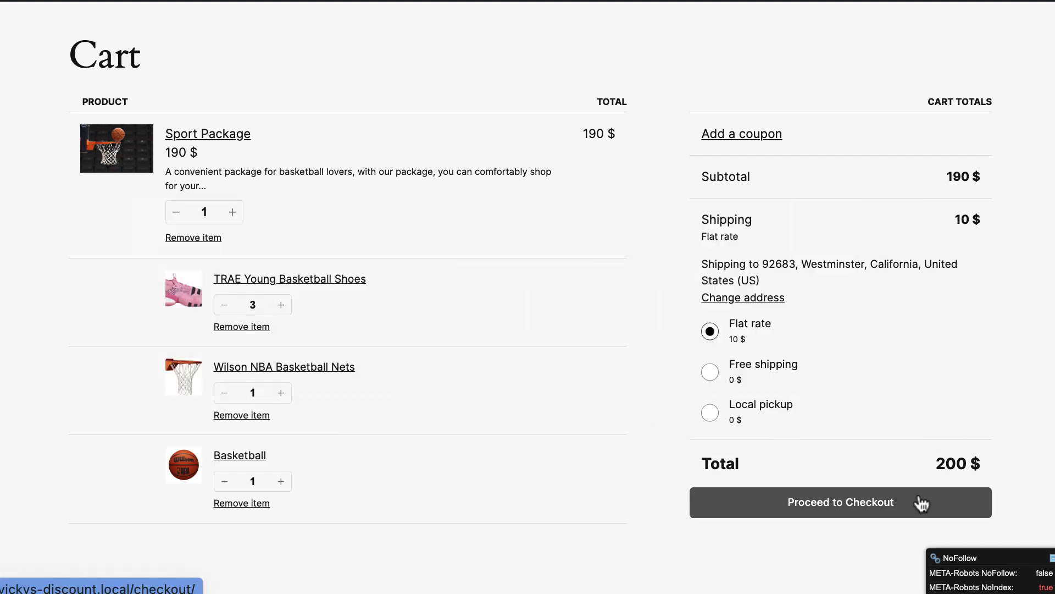
left_click(225, 305)
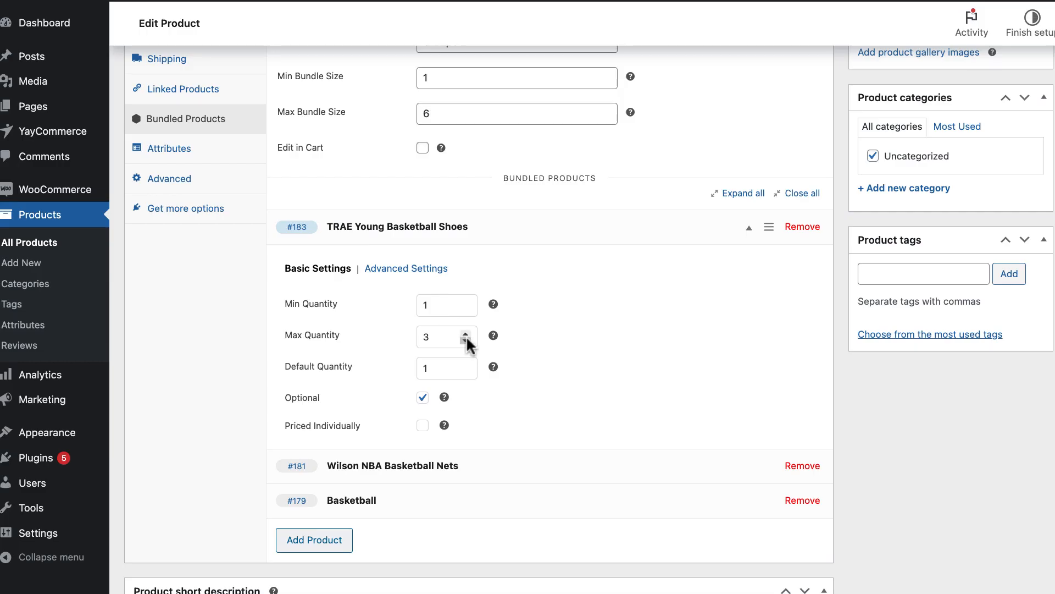
Step: Set the maximum quantity of the bundled TRAE Young Basketball Shoes back to 1
left_click(466, 340)
left_click(465, 339)
left_click(561, 299)
scroll(703, 112, "up", 10)
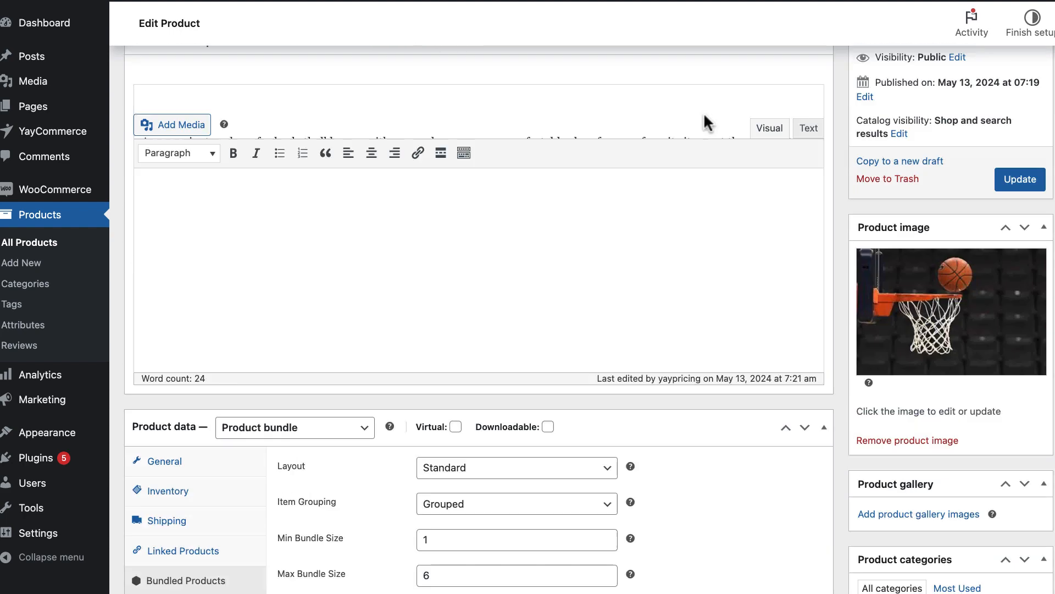
scroll(438, 209, "down", 9)
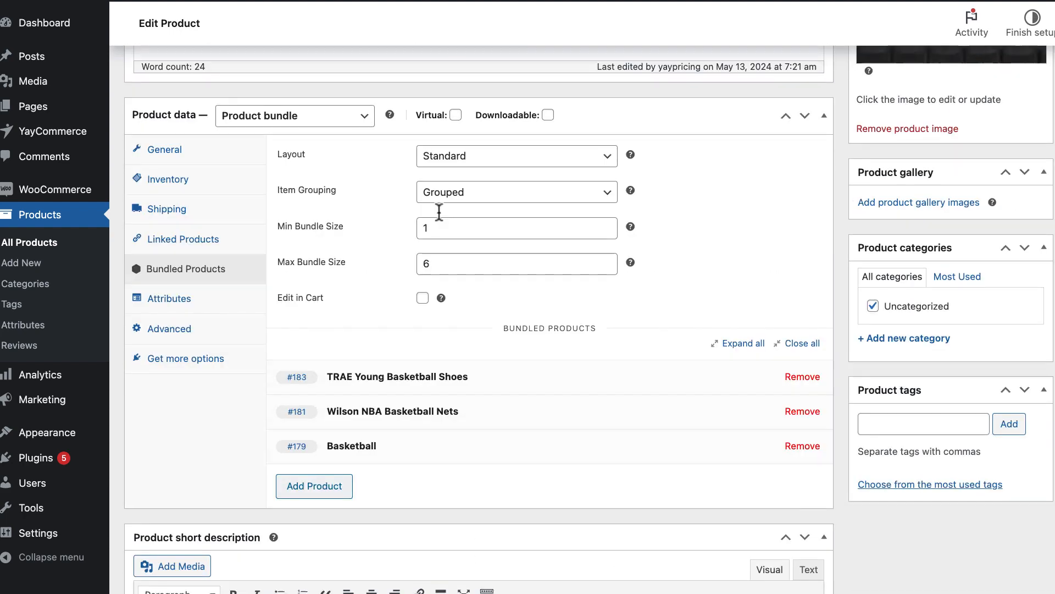
Step: Check the default quantity help for the TRAE Young Basketball Shoes and mark the shoes as an optional item
left_click(359, 343)
scroll(355, 334, "down", 3)
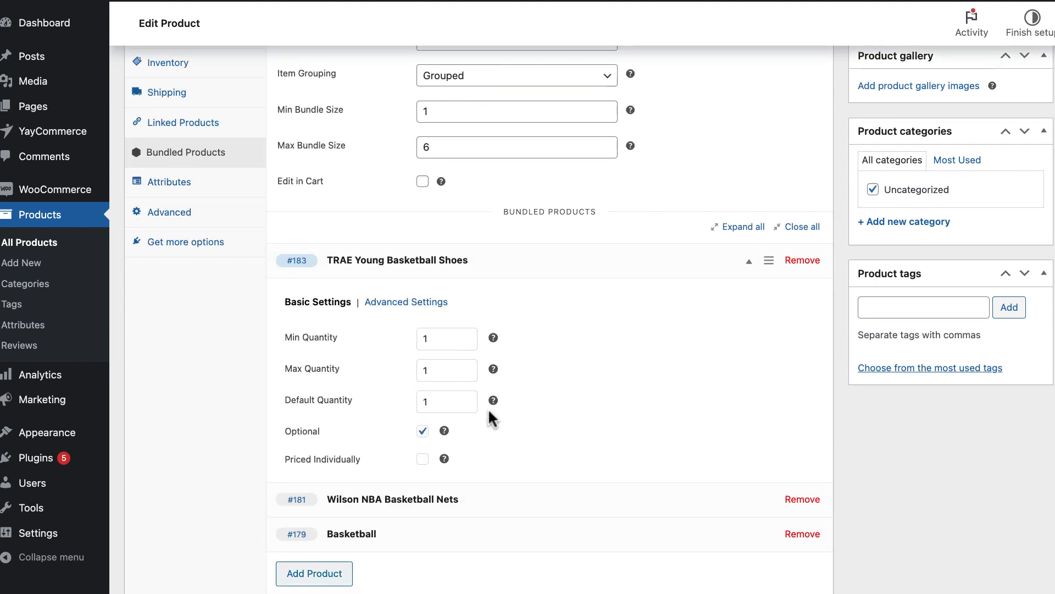
mouse_move(492, 401)
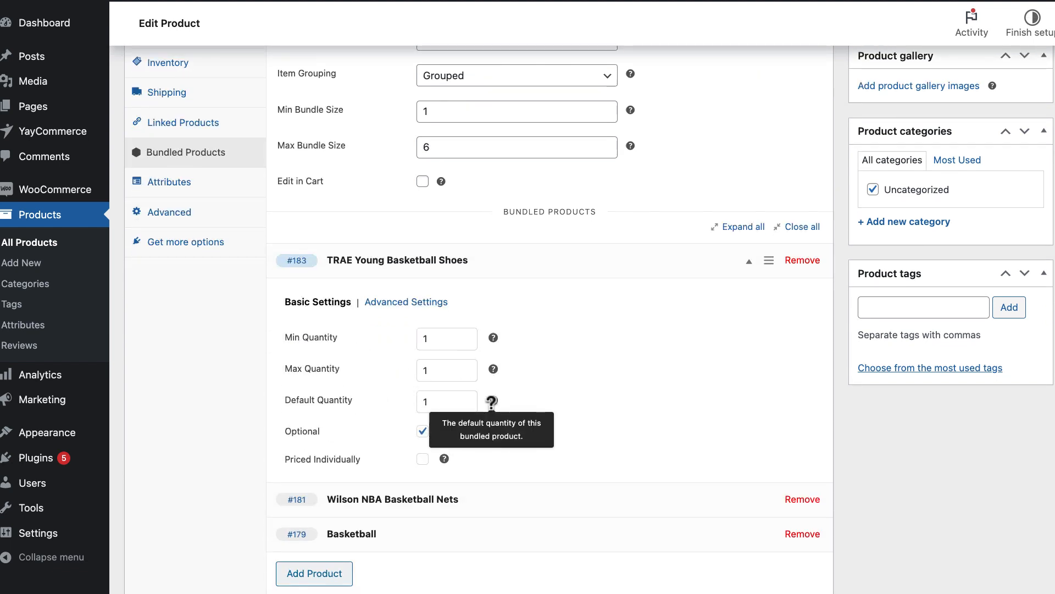
left_click(422, 433)
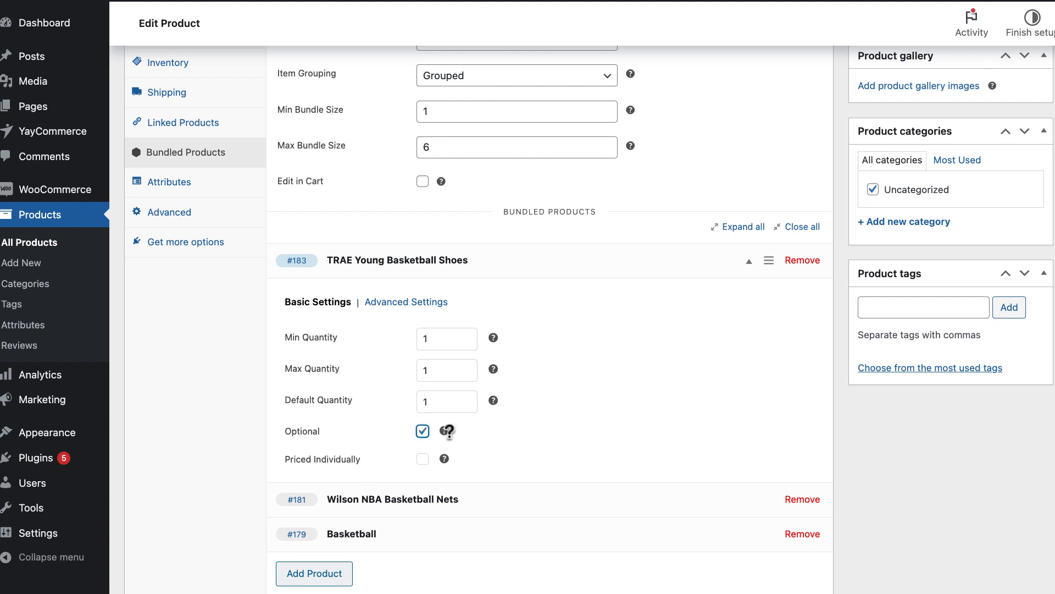
mouse_move(445, 431)
Step: Expand the Wilson NBA Basketball Nets and mark them as an optional item in the bundle
scroll(447, 439, "down", 2)
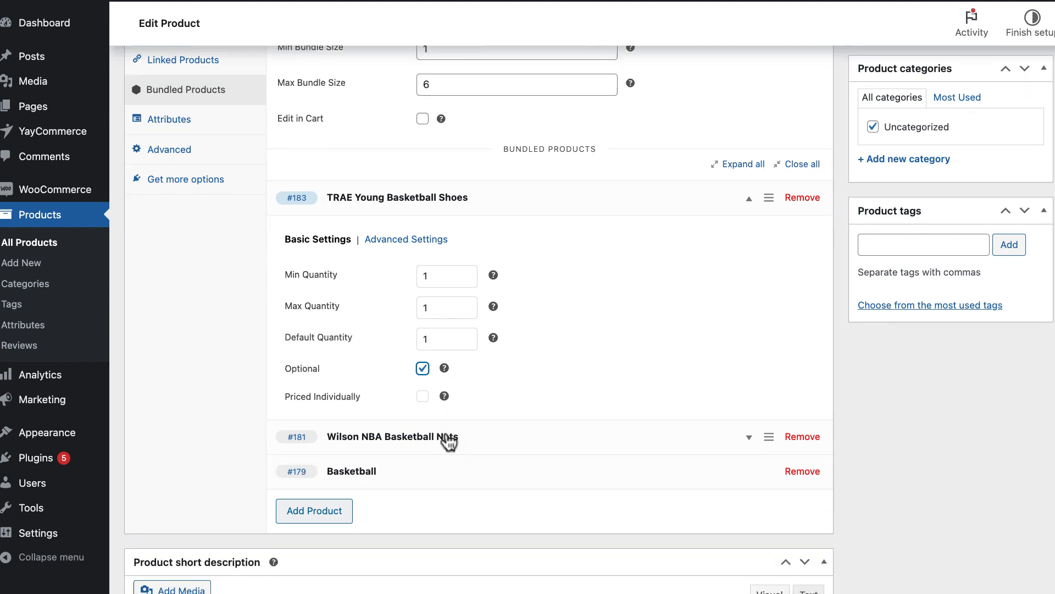
left_click(413, 434)
scroll(410, 426, "down", 3)
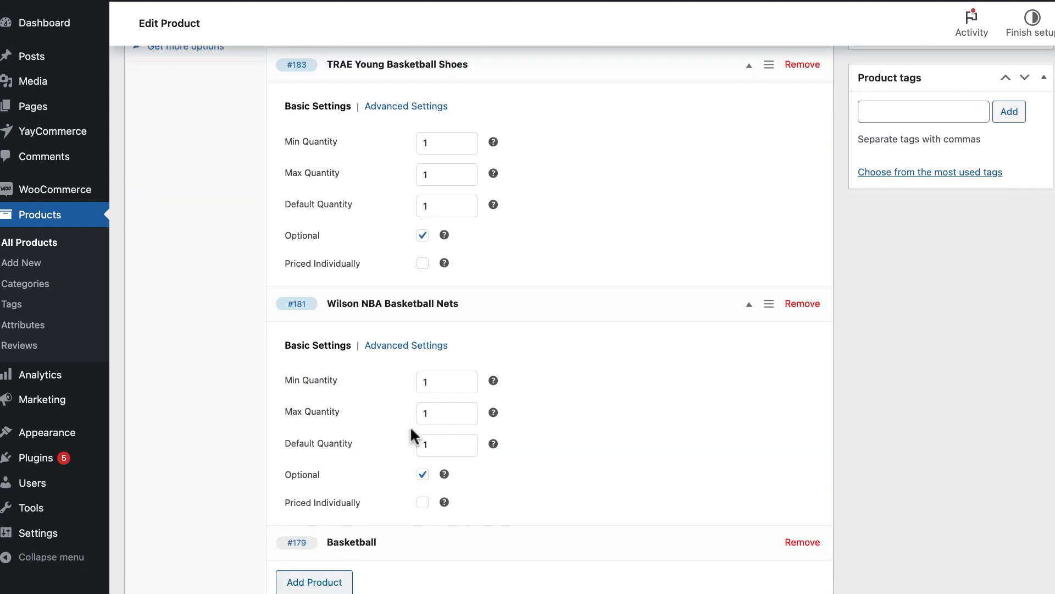
left_click(423, 475)
left_click(422, 474)
Step: Open the basic settings of the bundled Basketball item
scroll(425, 478, "down", 3)
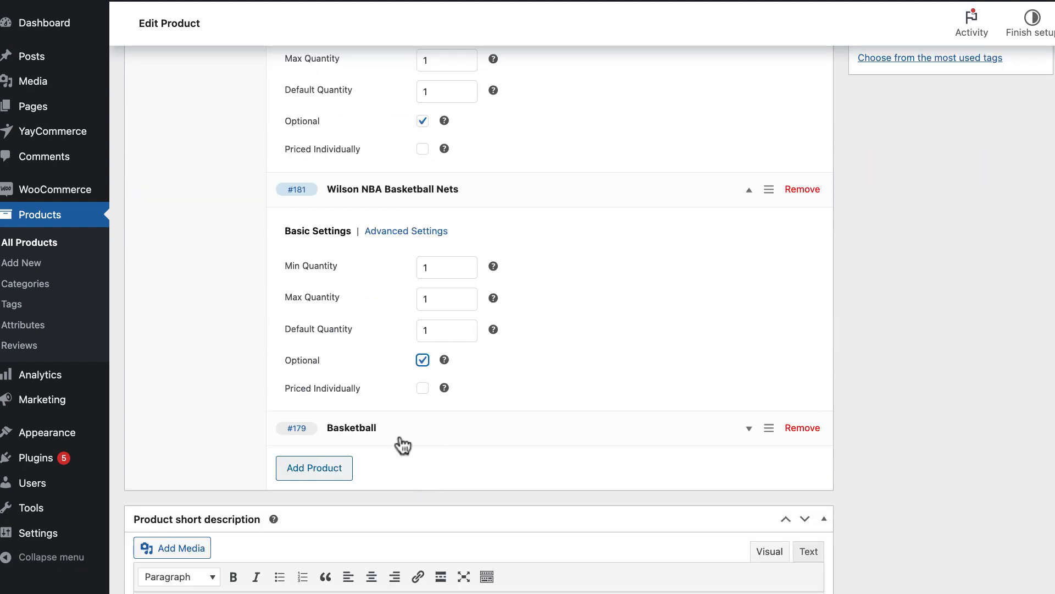
left_click(401, 434)
scroll(711, 308, "down", 3)
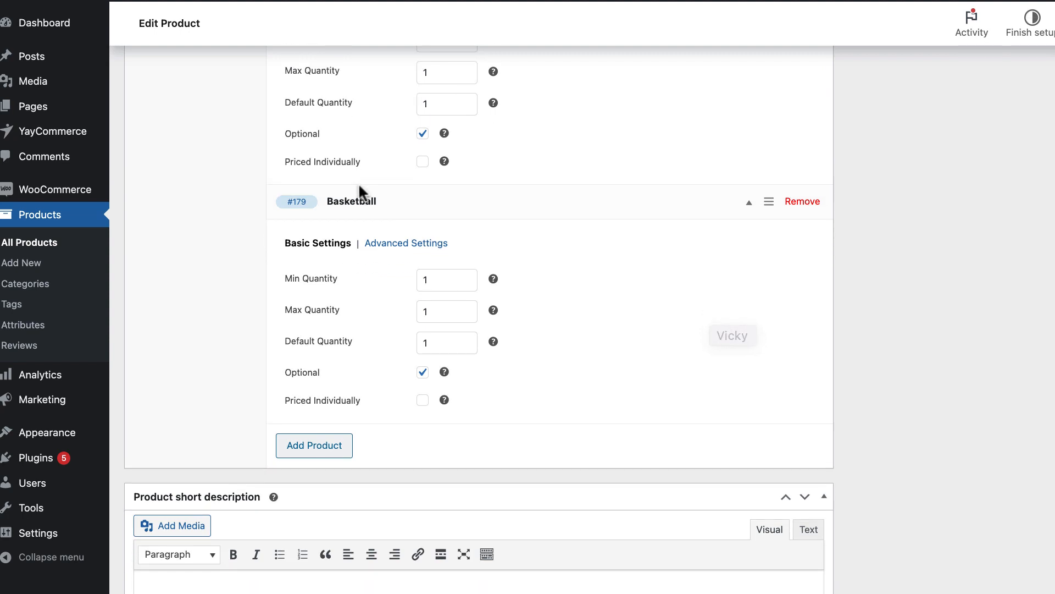
Step: Publish the Sport Package bundle product
left_click(329, 445)
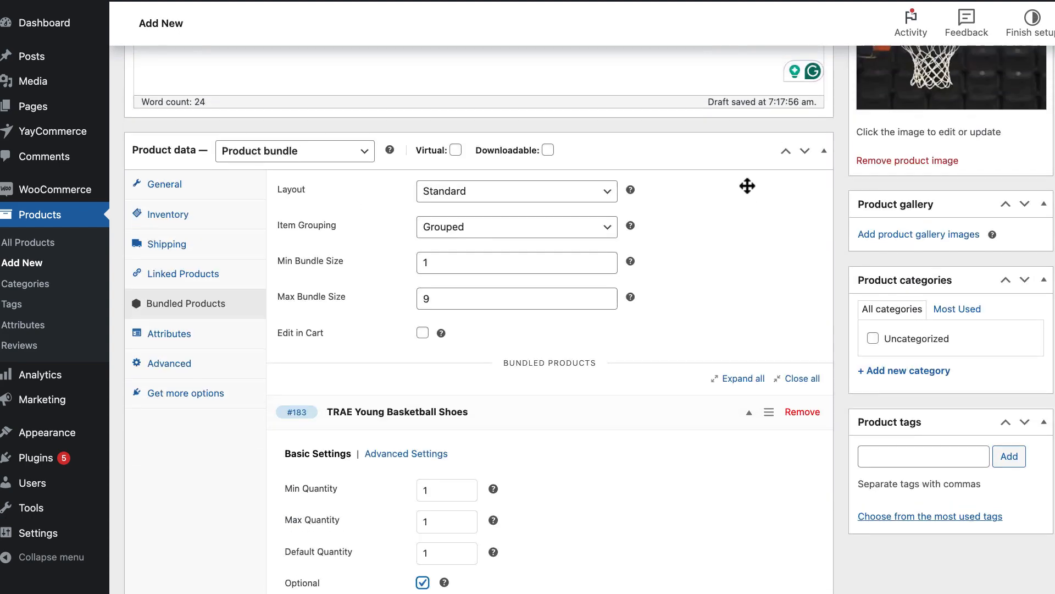
scroll(746, 184, "up", 5)
scroll(746, 185, "up", 1)
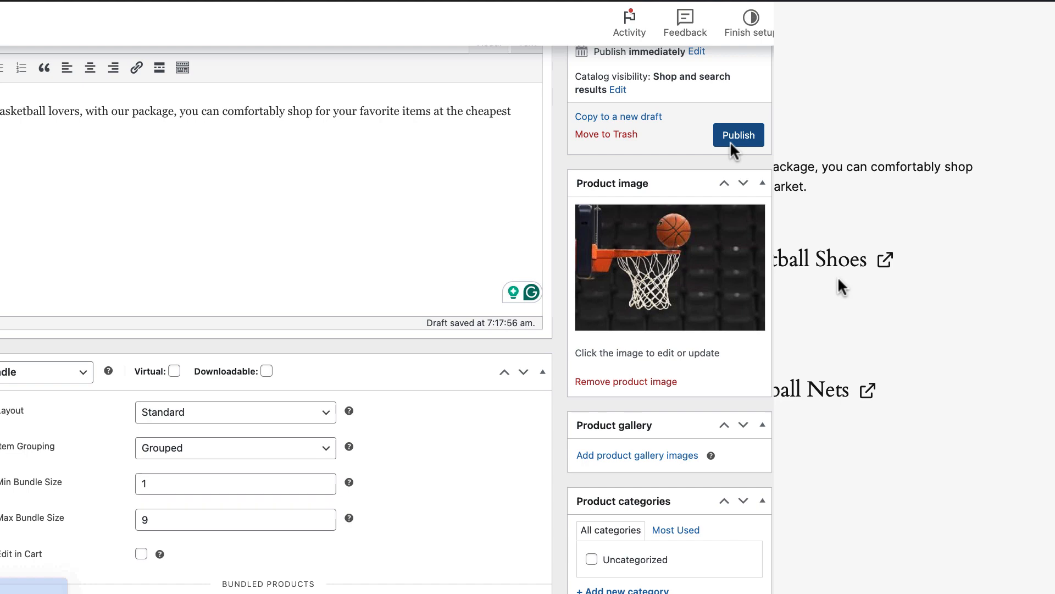
left_click(1014, 147)
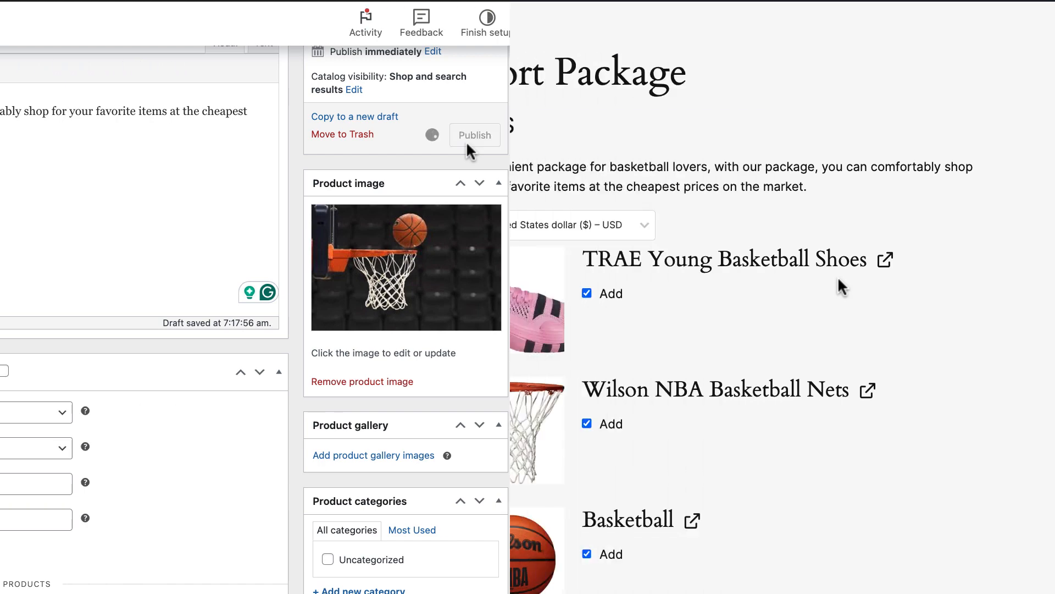
Step: Review the optional bundled items and purchase controls on the published Sport Package page
scroll(838, 285, "down", 1)
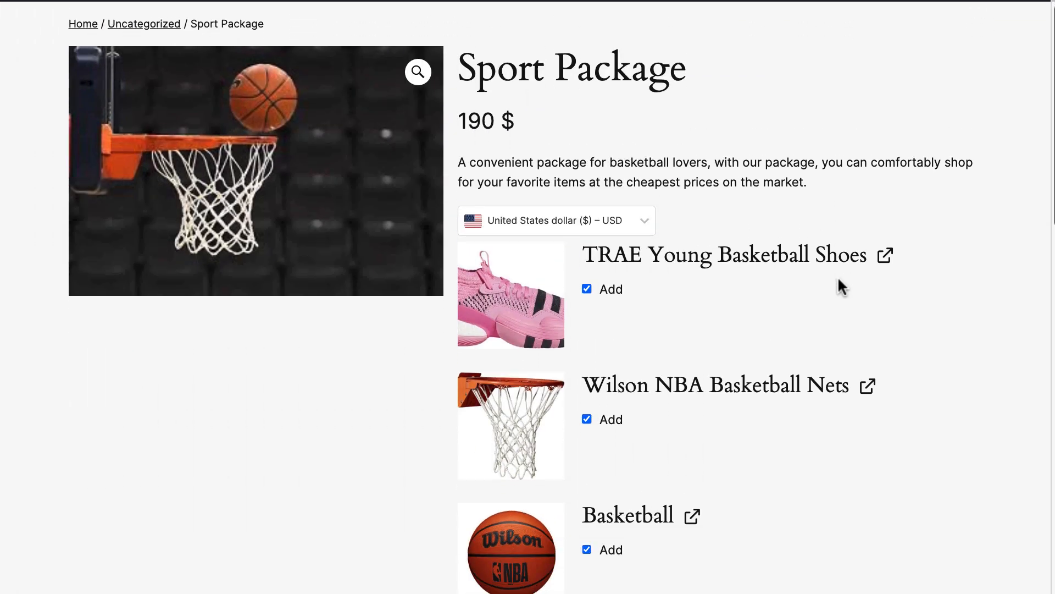
scroll(542, 288, "down", 3)
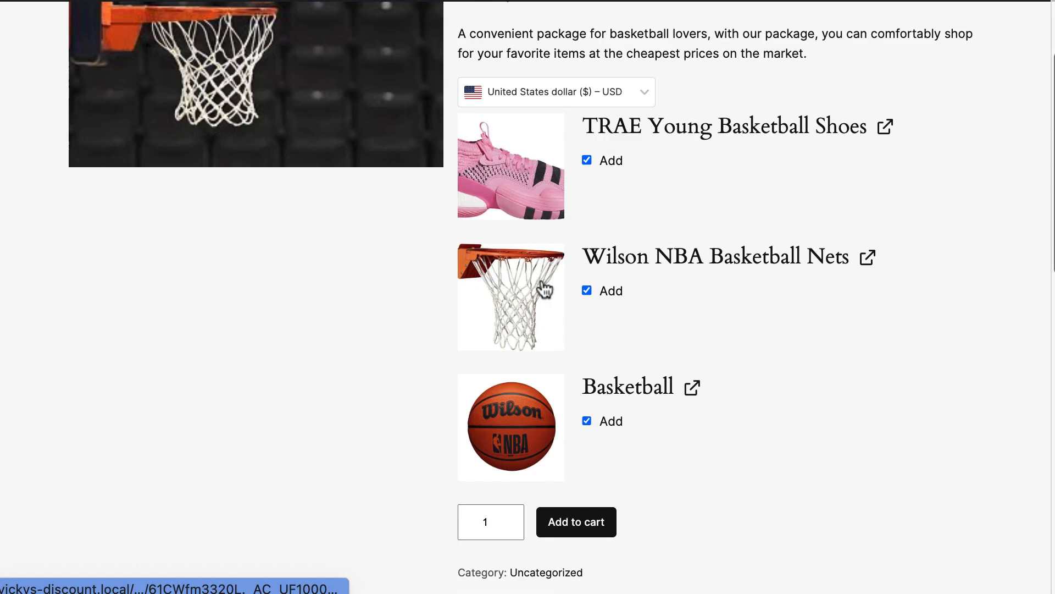
left_click(566, 469)
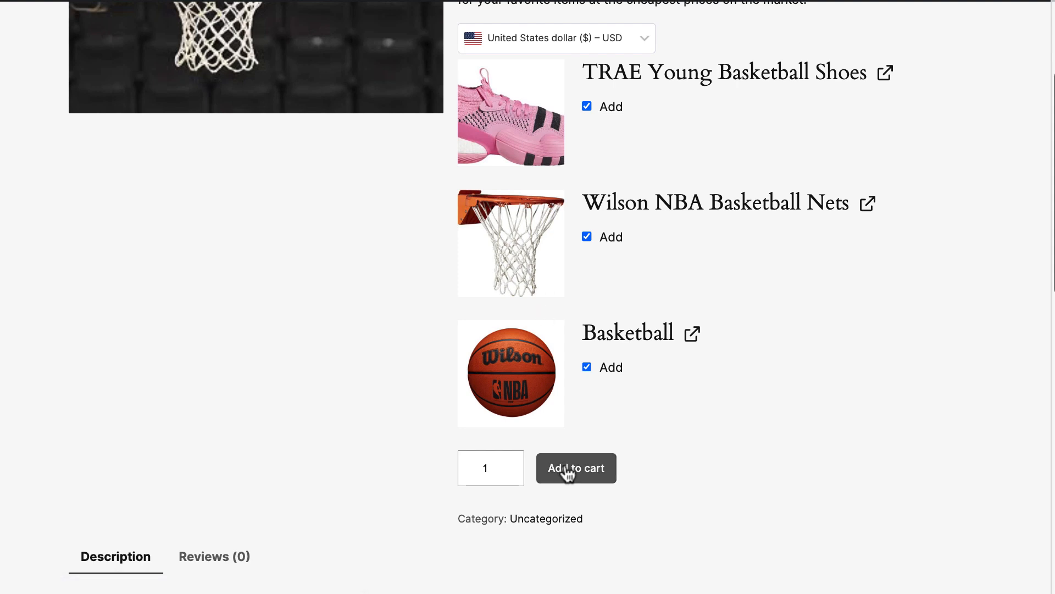
scroll(586, 466, "down", 2)
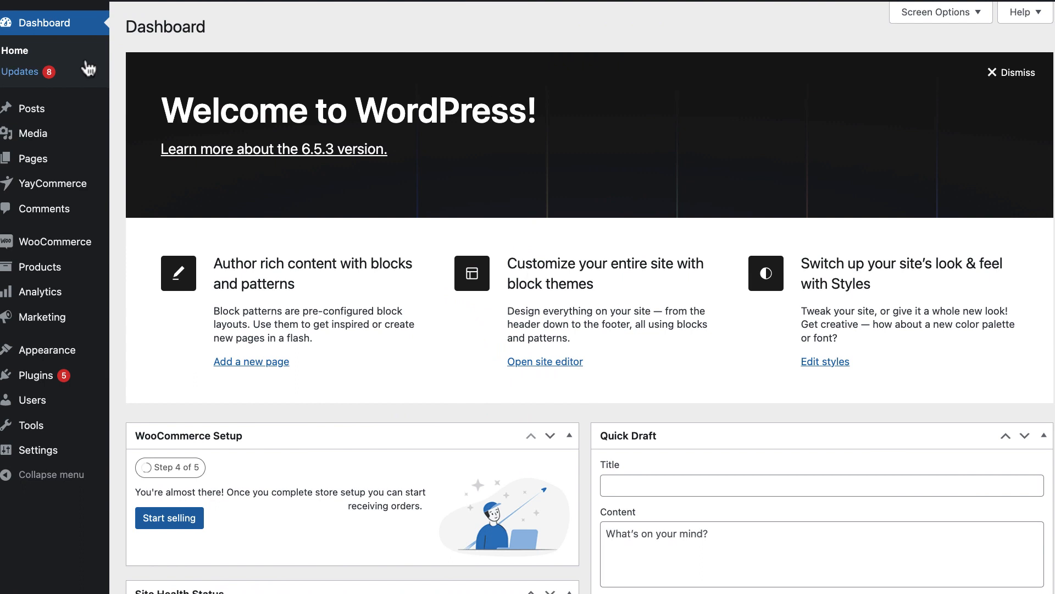
Step: Open the YayCurrency settings and add Euro (EUR) as a new store currency
mouse_move(71, 183)
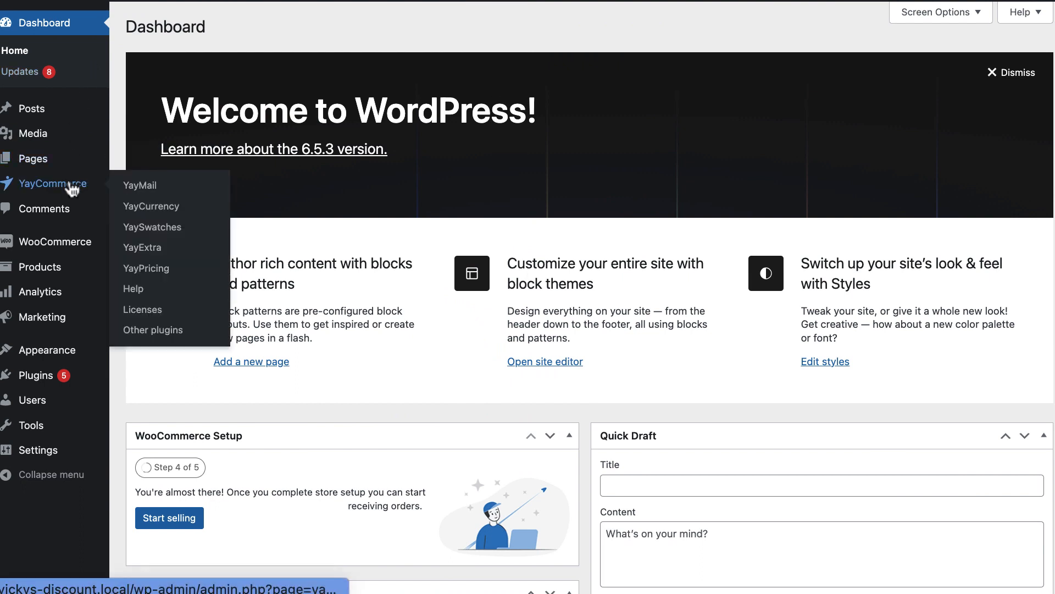
left_click(152, 208)
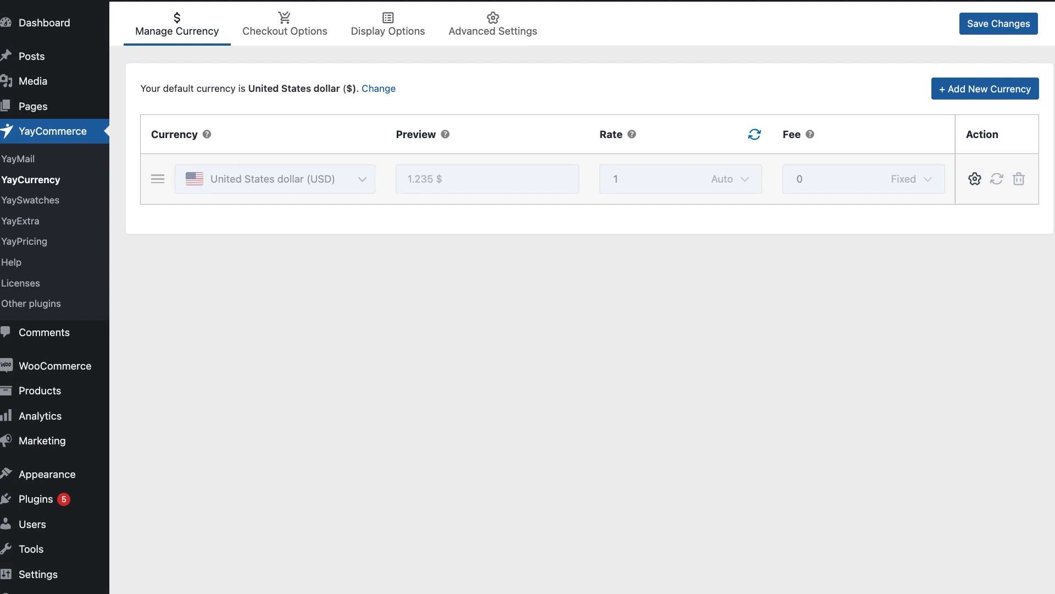
left_click(998, 88)
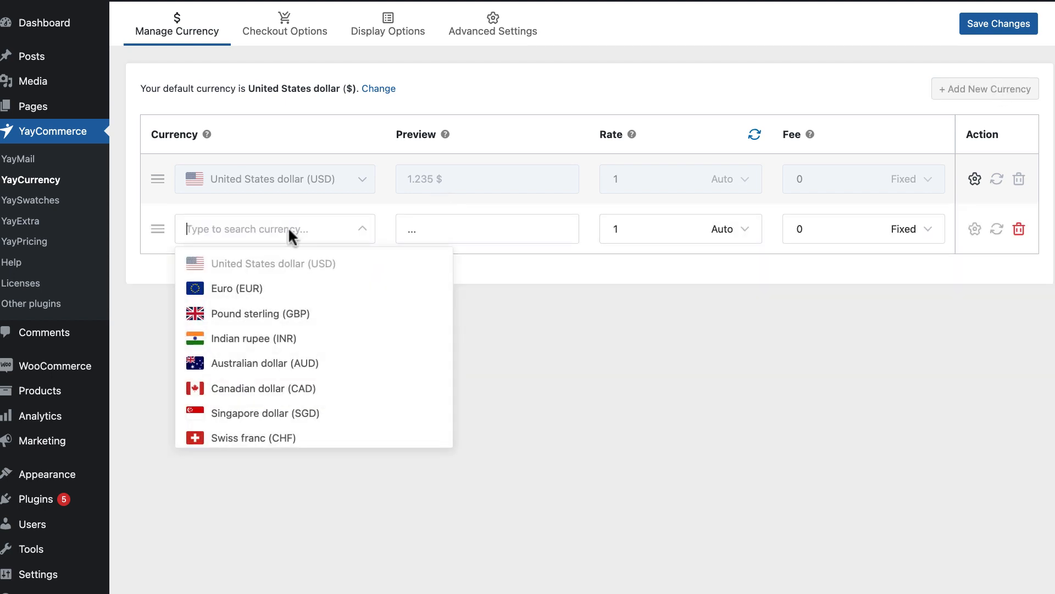
left_click(237, 288)
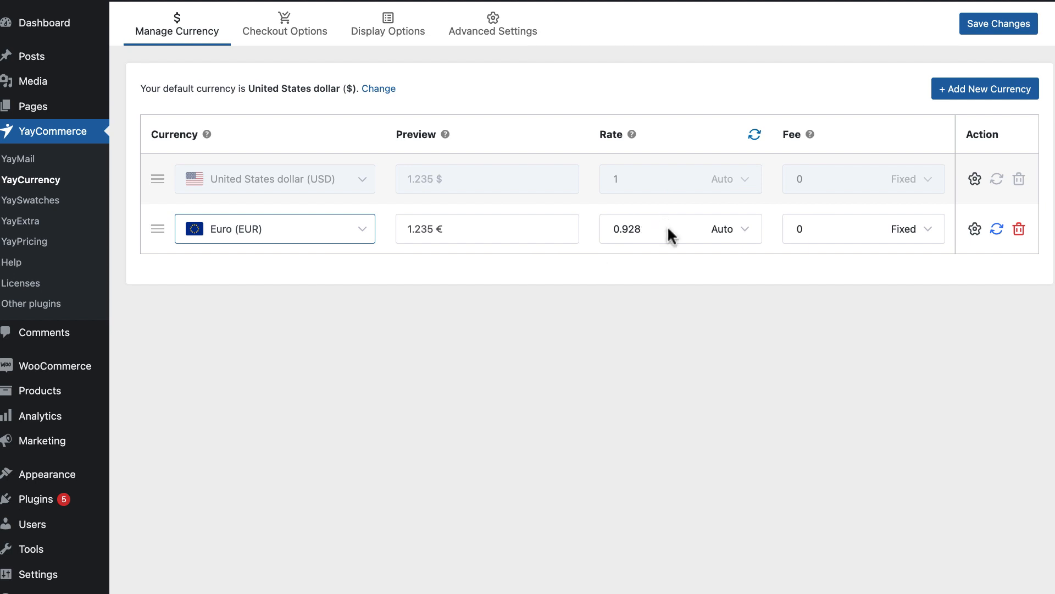
Step: Check the Euro's rate and fee type choices, keeping the rate on Auto and the fee on Fixed
left_click(736, 230)
left_click(736, 229)
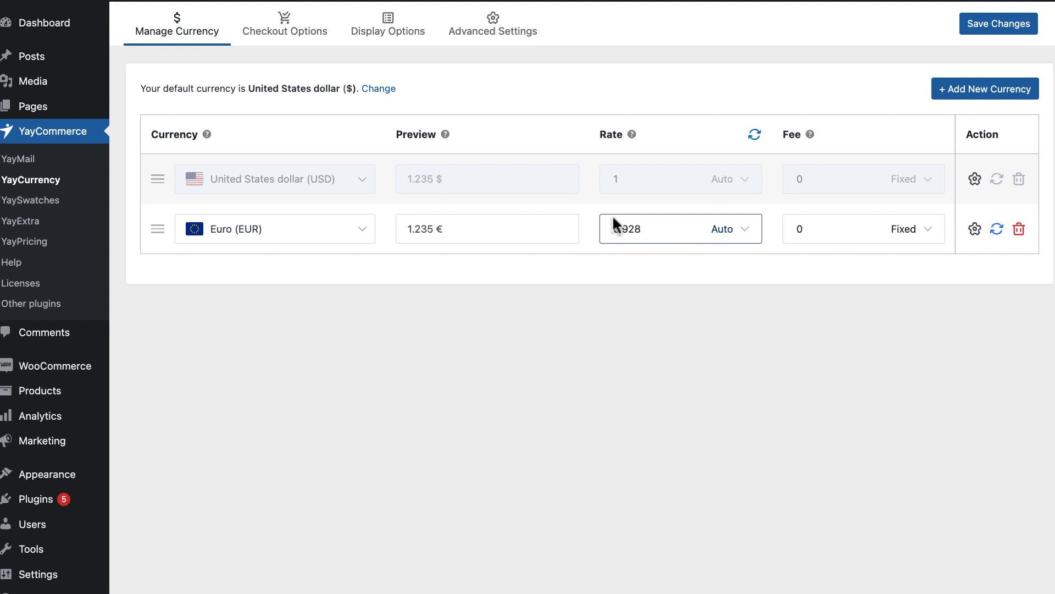
left_click(908, 230)
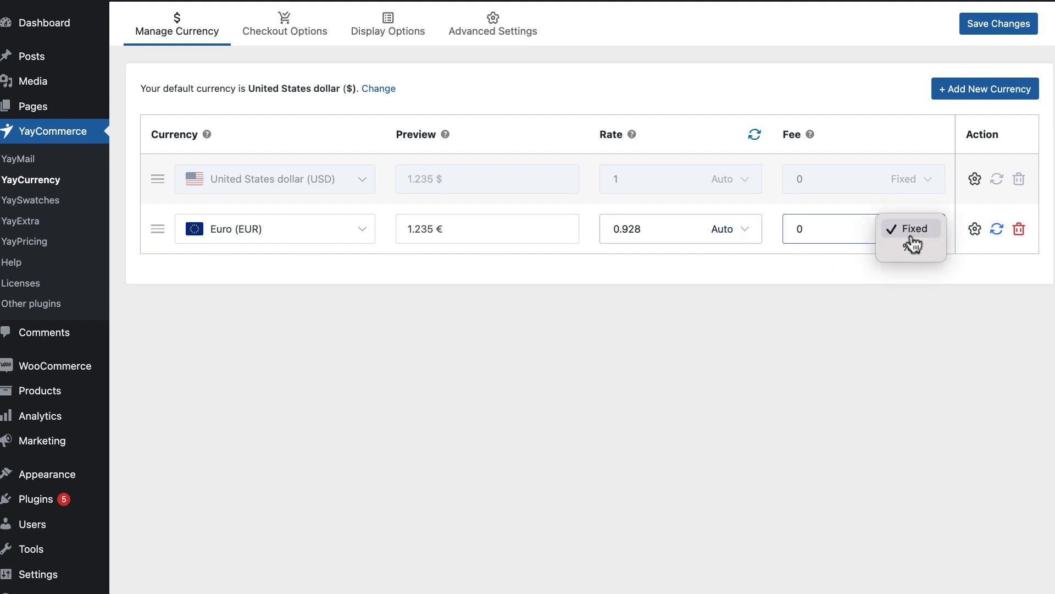
left_click(915, 229)
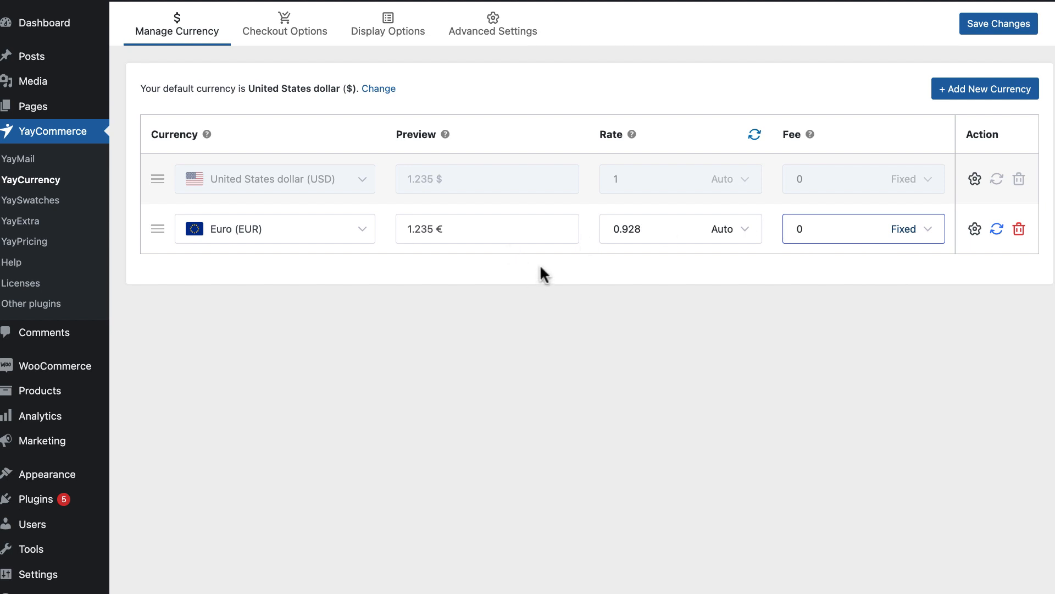
Step: Add Pound sterling (GBP) and Canadian dollar (CAD) to the currency list and save the changes
scroll(539, 264, "down", 1)
left_click(957, 82)
left_click(957, 82)
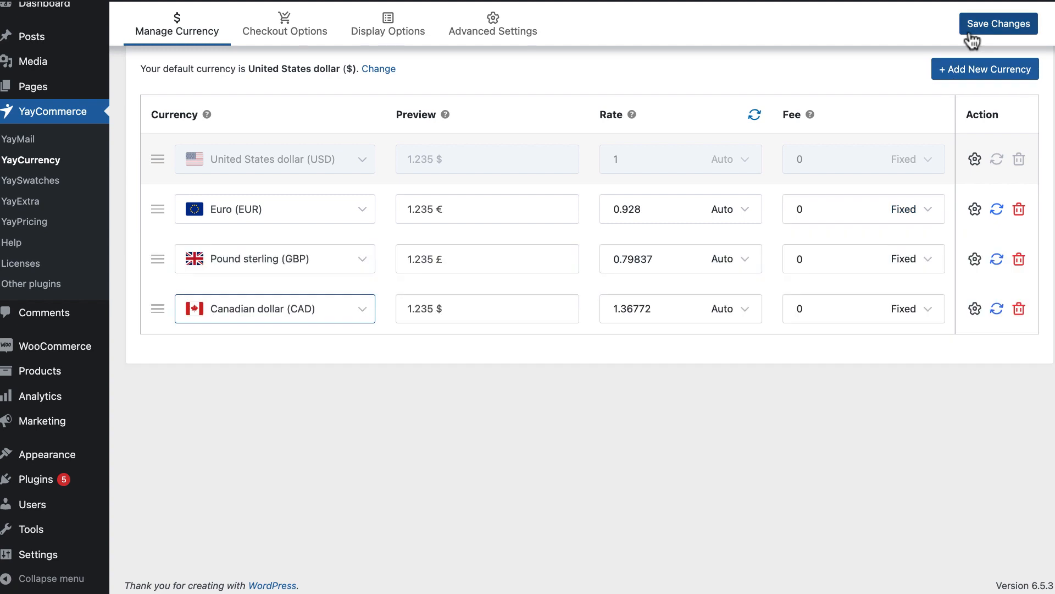
left_click(971, 30)
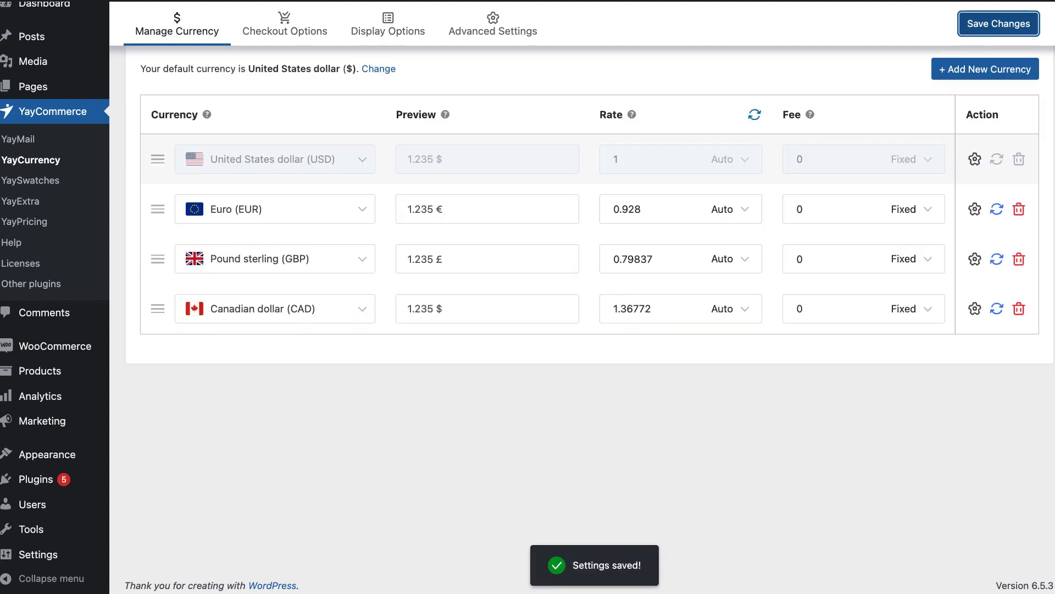
Step: Enable checkout in different currencies in the checkout options and check the setting's help
left_click(289, 34)
left_click(319, 66)
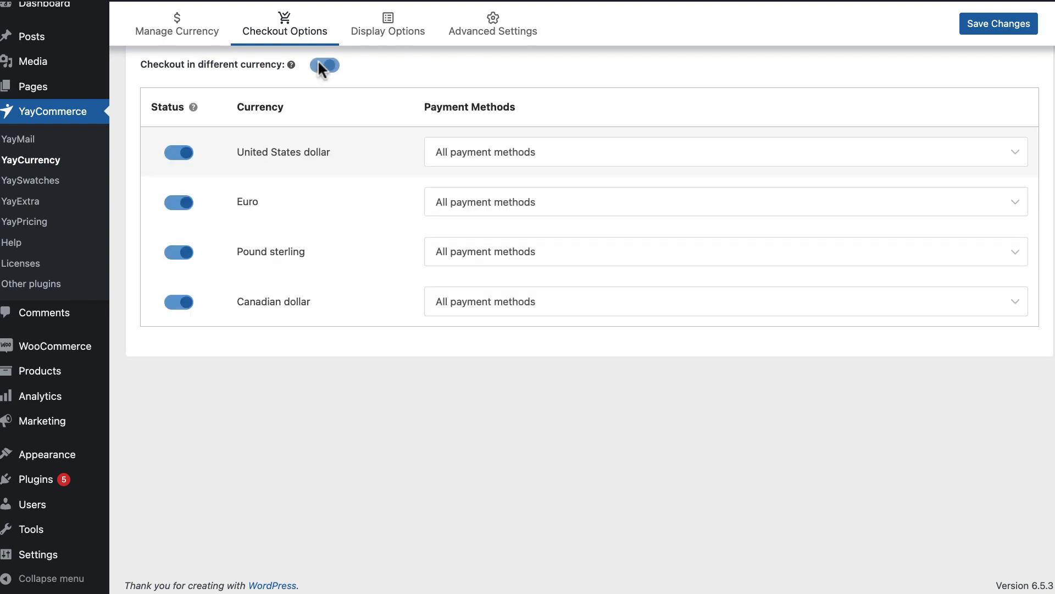
mouse_move(291, 67)
Step: Preview the currency switcher with the flag hidden, turn the flag display back on, and save the settings
left_click(387, 34)
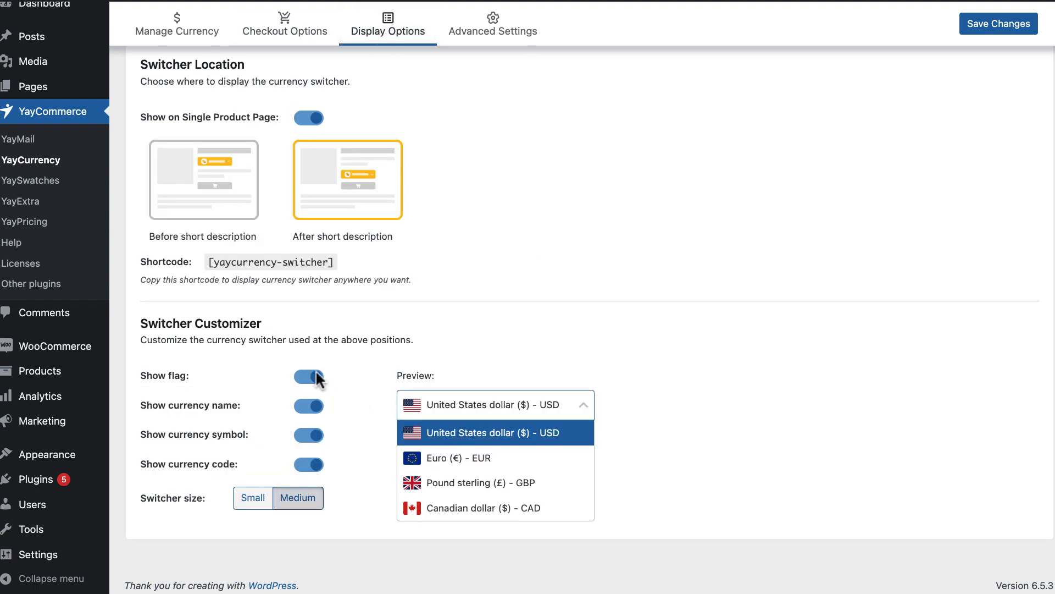
left_click(317, 379)
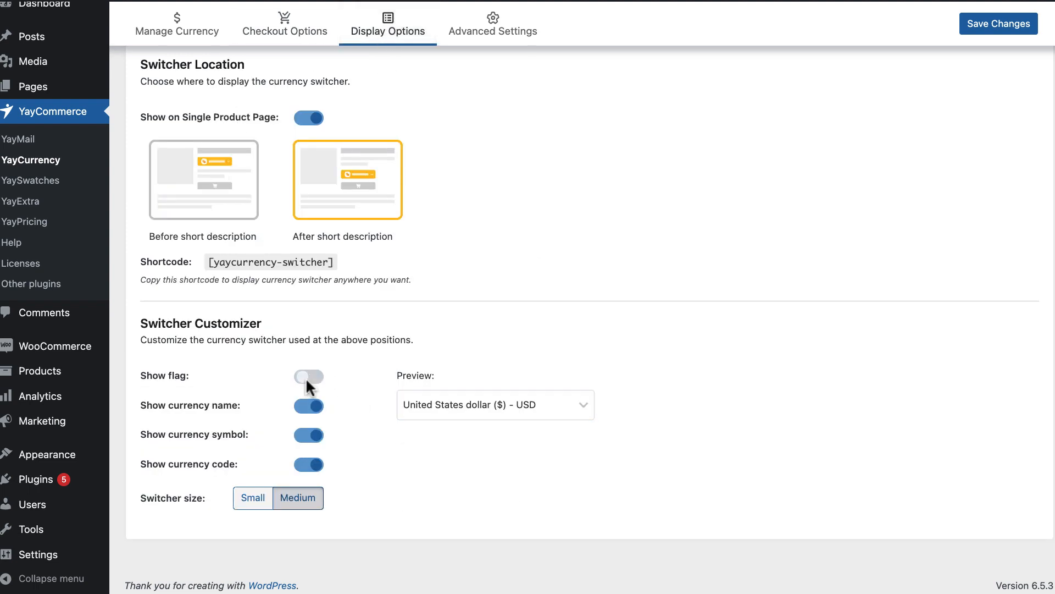
left_click(313, 375)
left_click(434, 409)
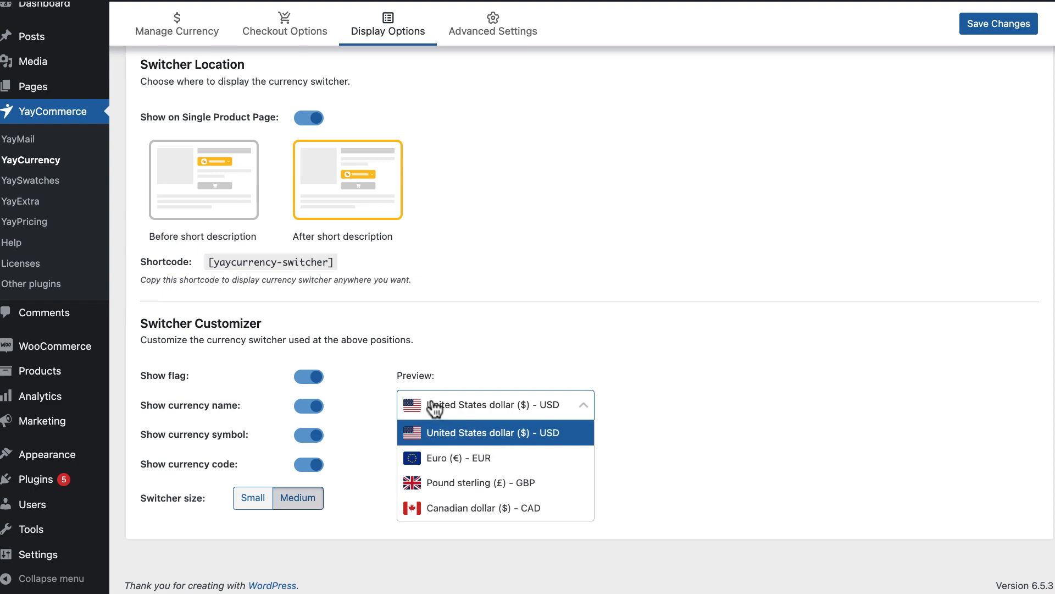
left_click(1002, 32)
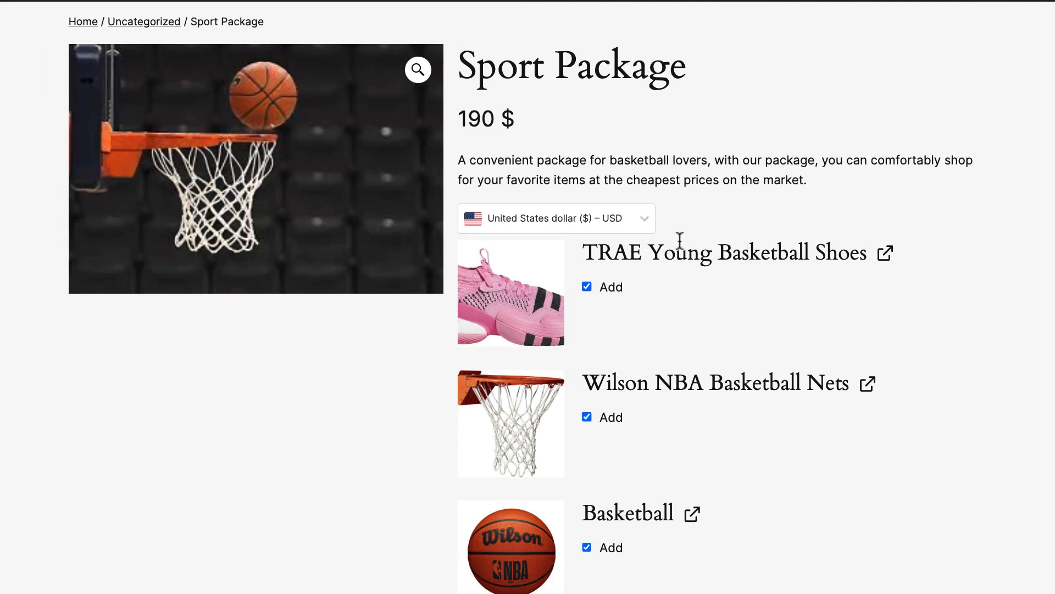
Step: Switch the Sport Package storefront page to Euro (€) – EUR
left_click(632, 228)
left_click(558, 278)
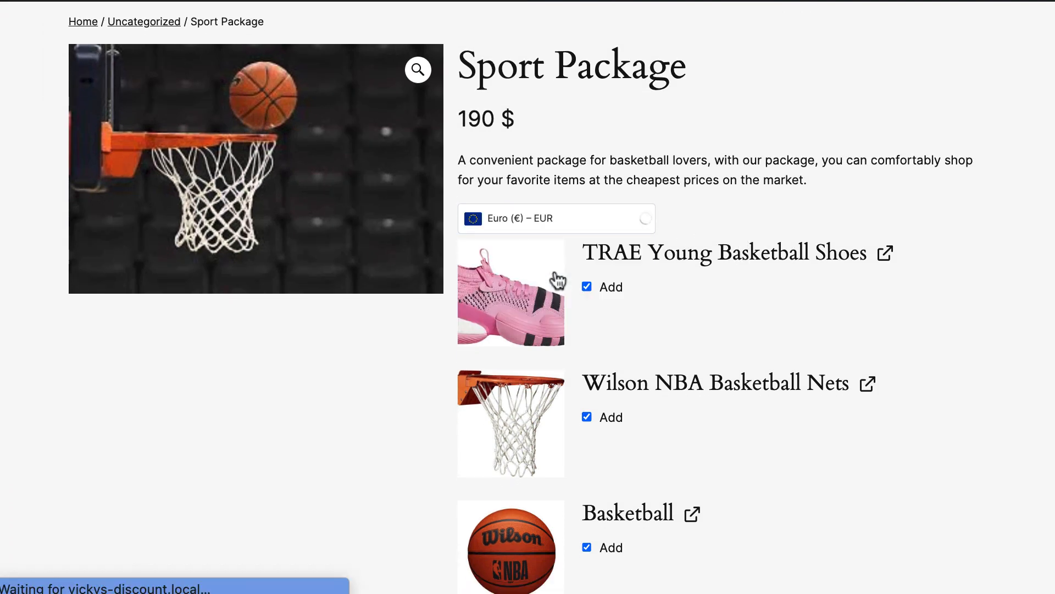